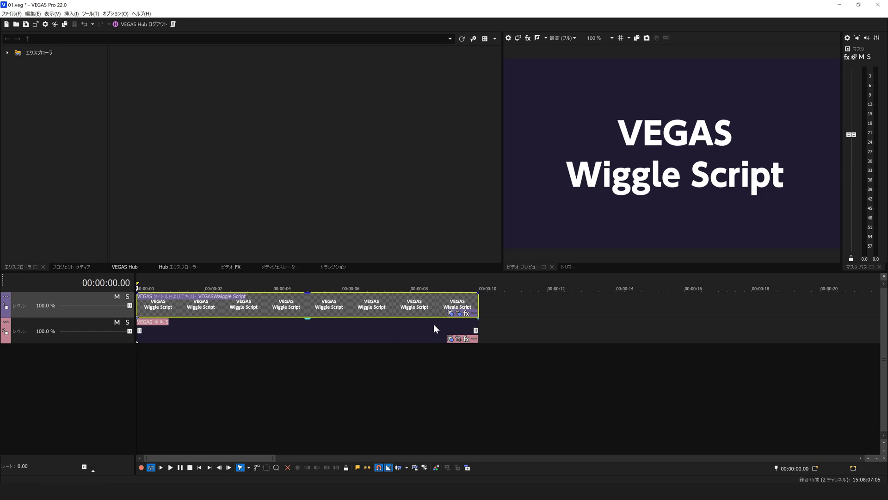
Step: Open the Event Pan/Crop window for the title text event and scrub its keyframe timeline near the start
click(458, 312)
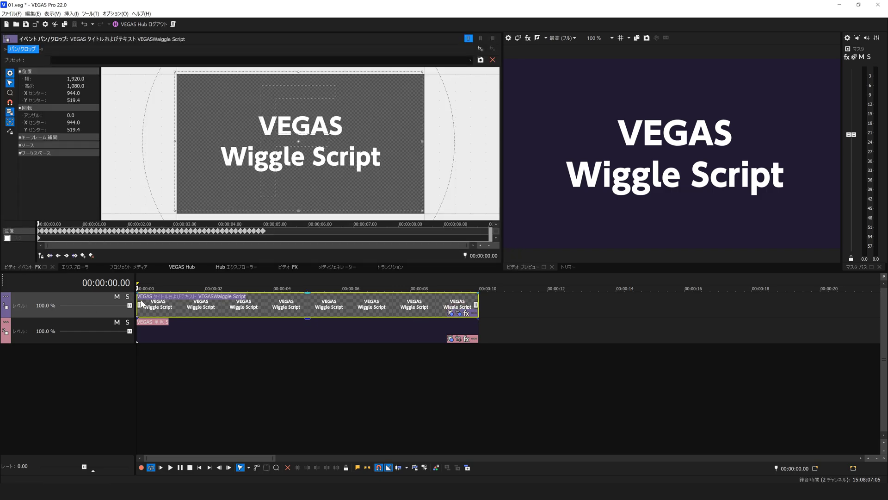
click(42, 224)
drag(47, 224, 23, 224)
Step: Run the wiggle script on the title event with a shake width of 100 pixels and a period of 5 milliseconds
click(173, 24)
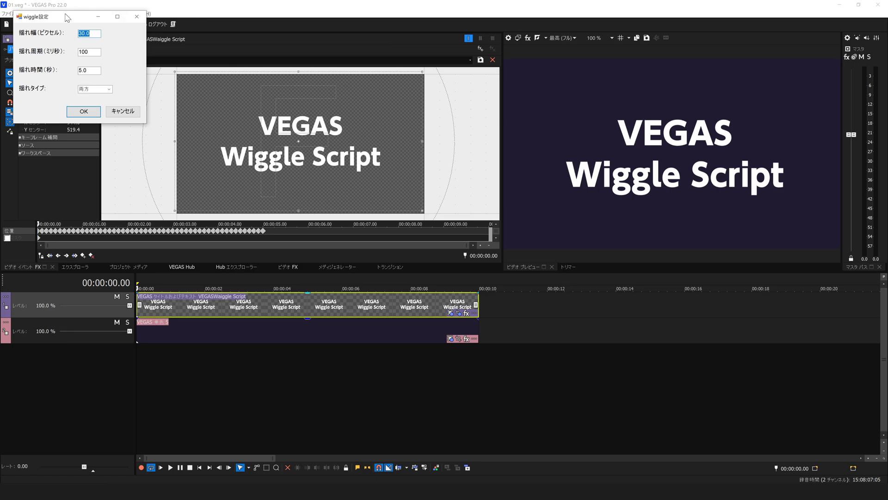
drag(68, 18, 362, 185)
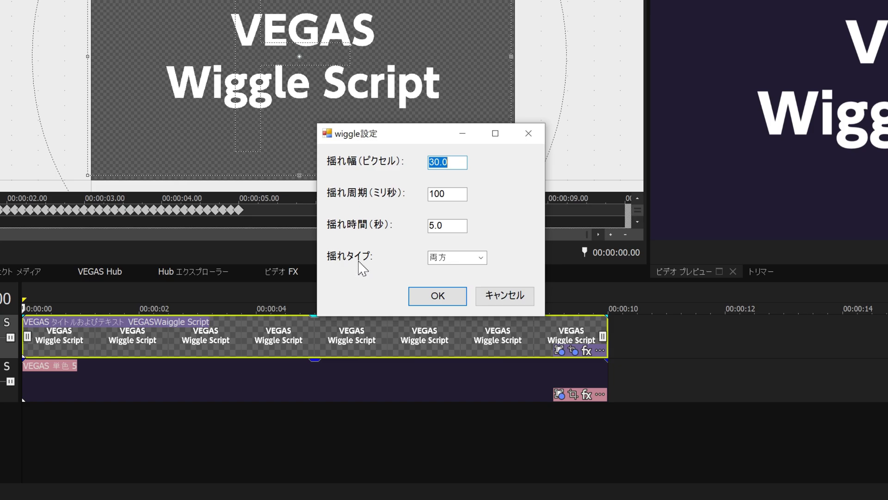
double_click(455, 163)
text(1)
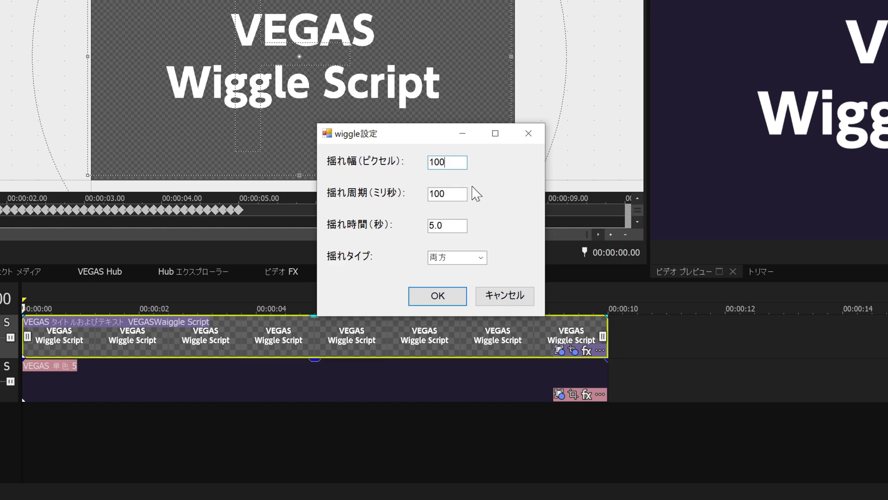
double_click(457, 196)
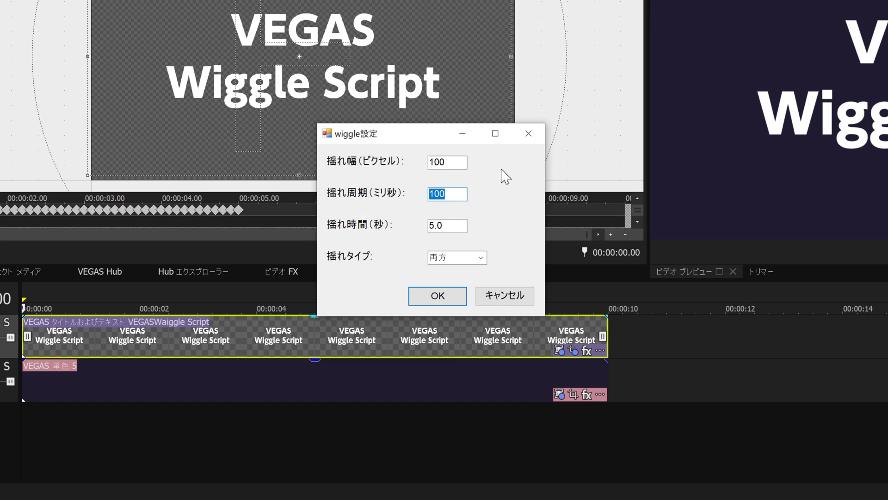
text(5)
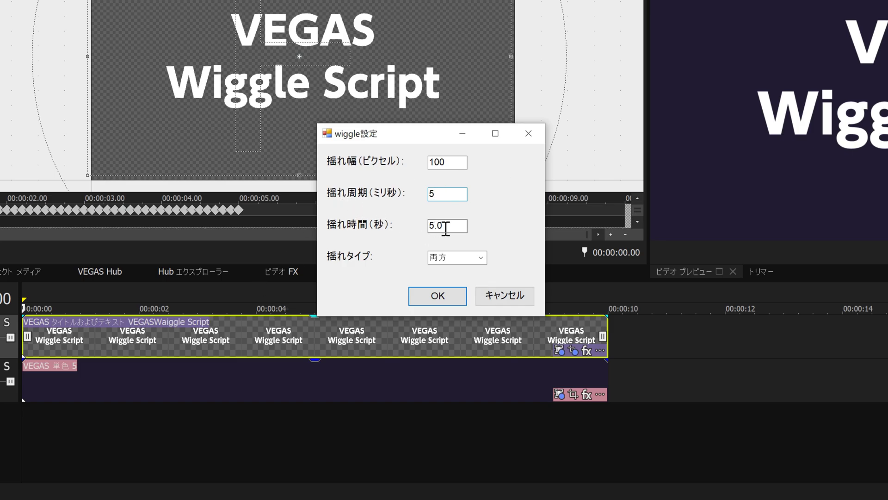
click(436, 297)
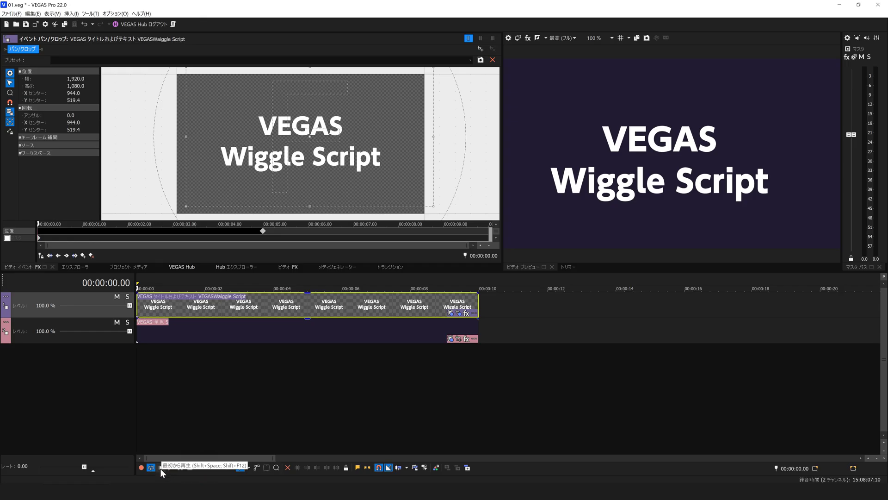
Step: Play the title wiggle from the start, stop playback, and undo the script's keyframes
click(161, 467)
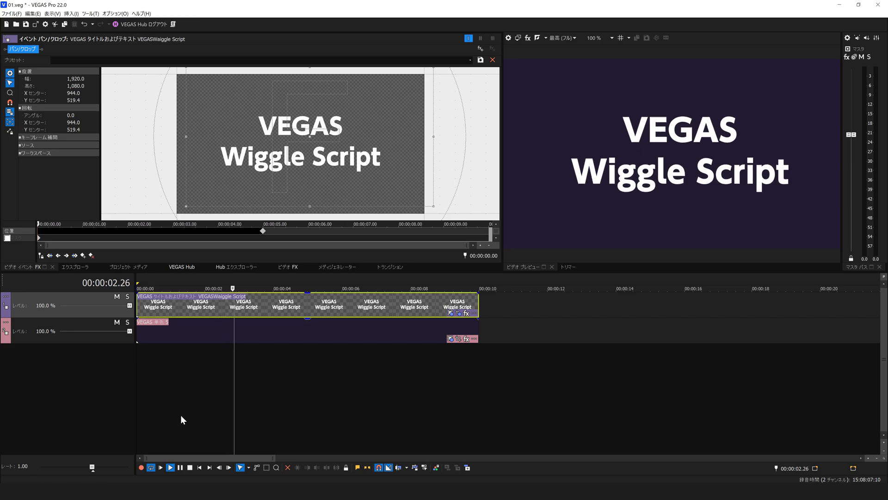
click(190, 468)
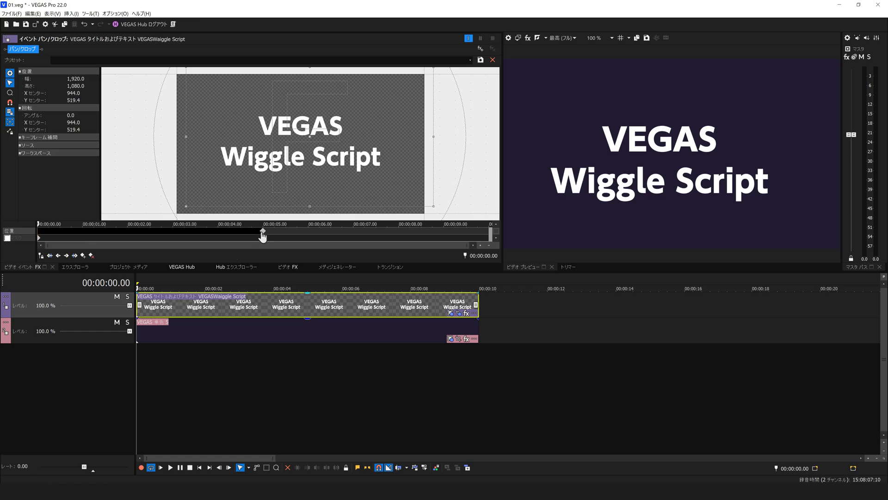
key(ctrl+z)
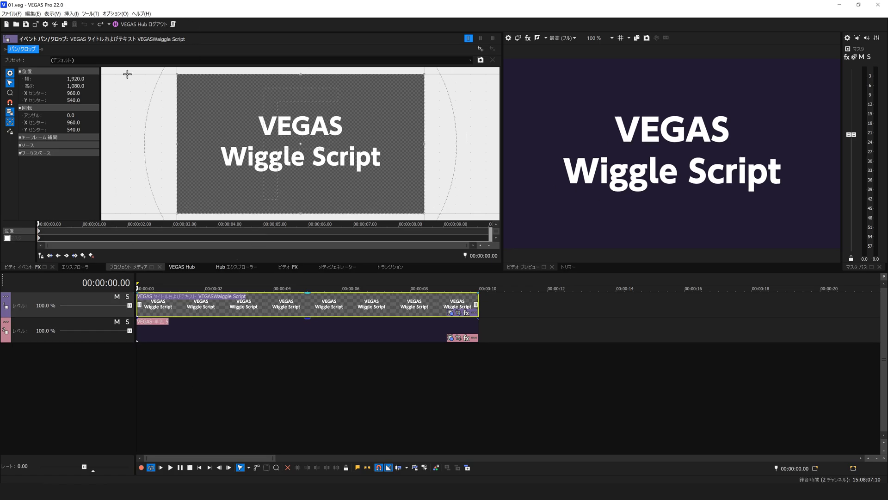
Step: Run the wiggle script on the title with the shake type 縦揺れ (vertical) and play the result from the start
click(175, 24)
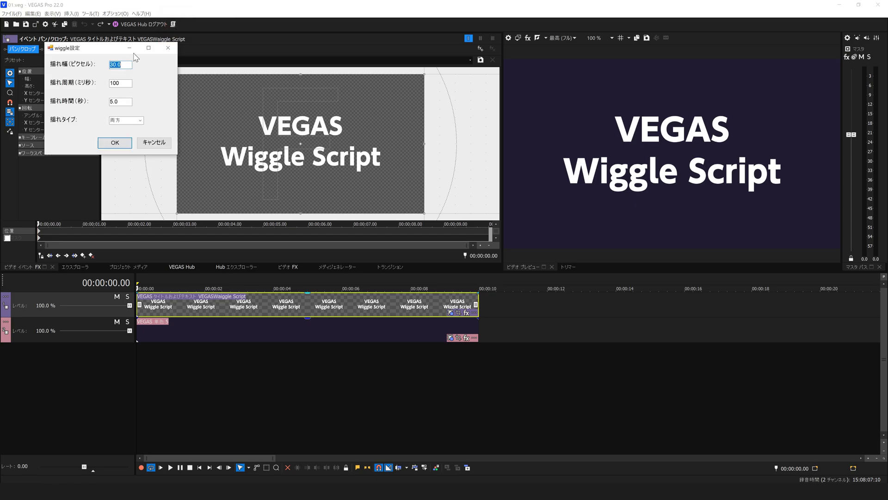
click(140, 120)
click(124, 133)
click(116, 143)
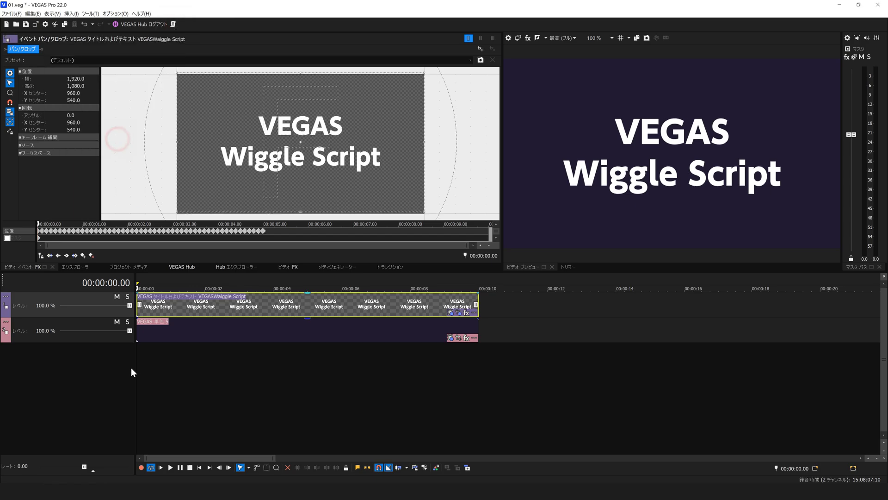
click(161, 467)
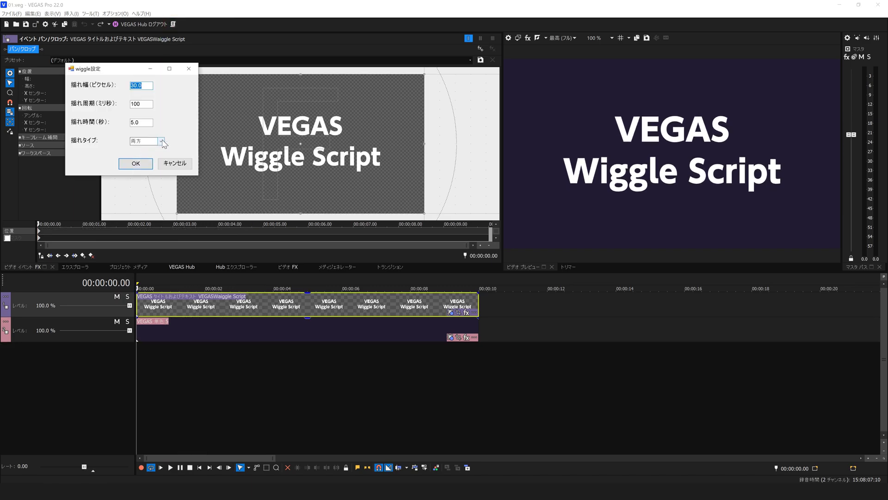
Step: Apply the wiggle script to the title with the shake type 横揺れ (horizontal) and preview it from the start
click(162, 141)
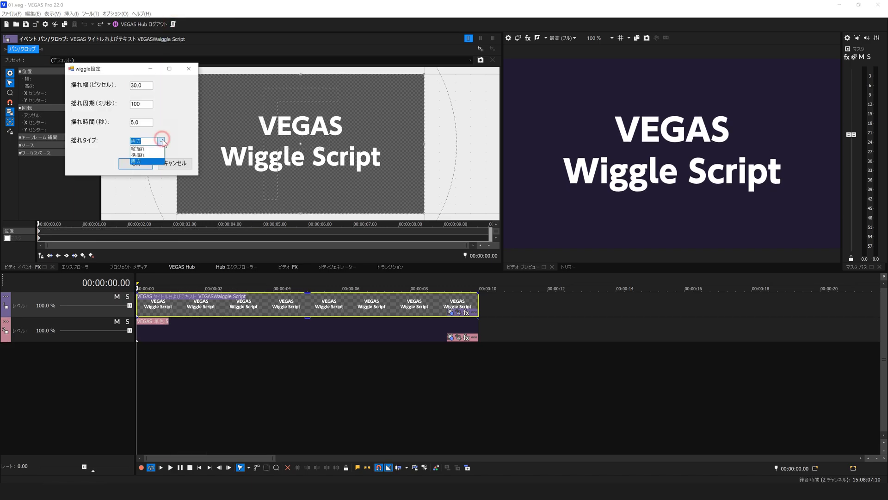
click(146, 154)
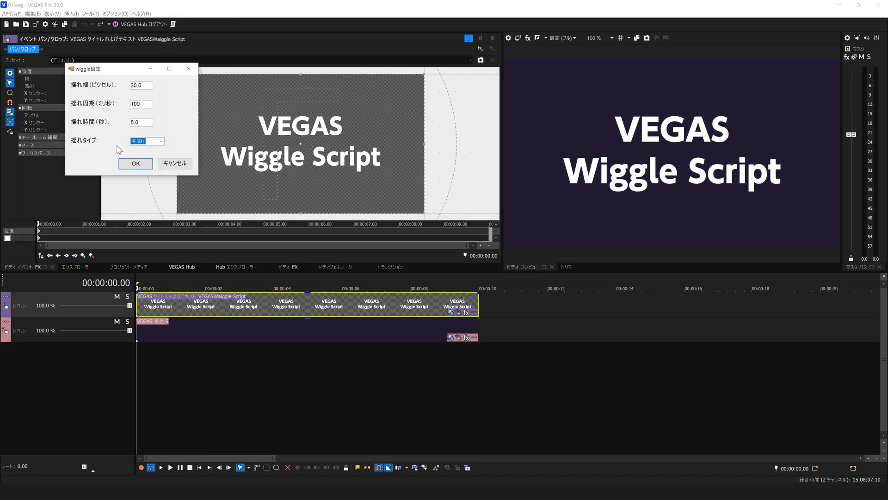
click(135, 163)
click(160, 468)
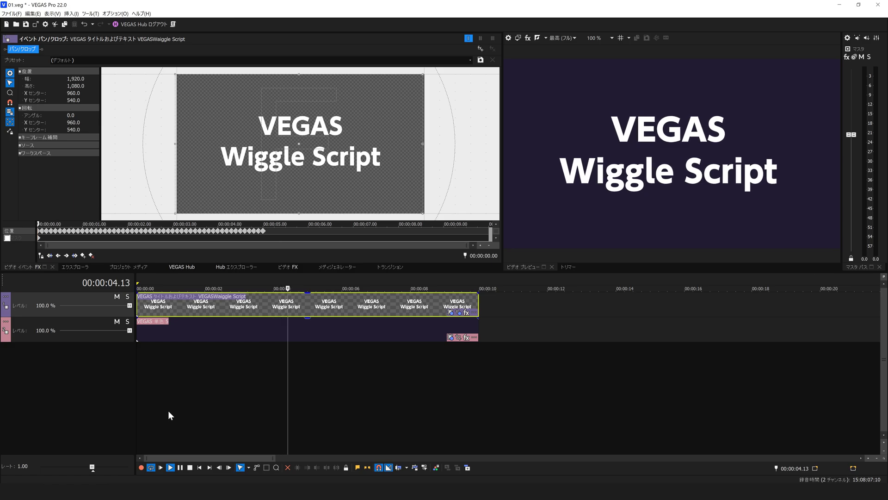
click(189, 468)
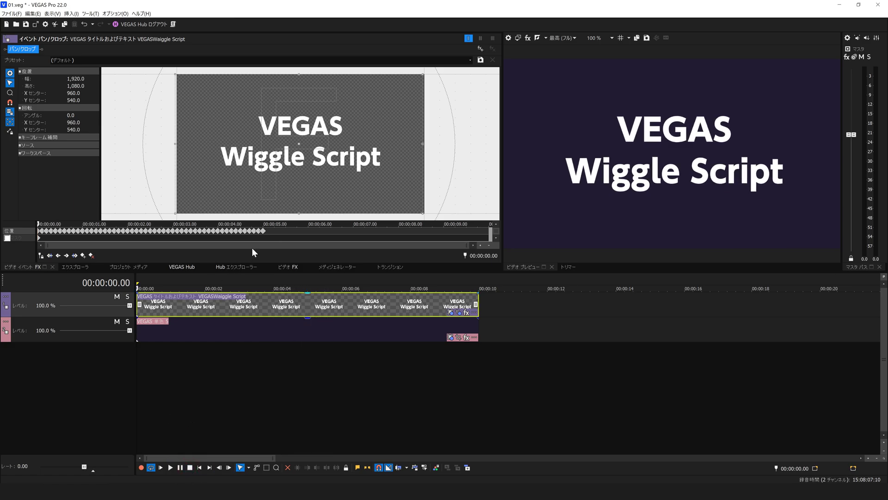
Step: Try compressing all position keyframes into about the first 2 seconds, preview the faster shake, and undo the compression
drag(276, 232, 37, 229)
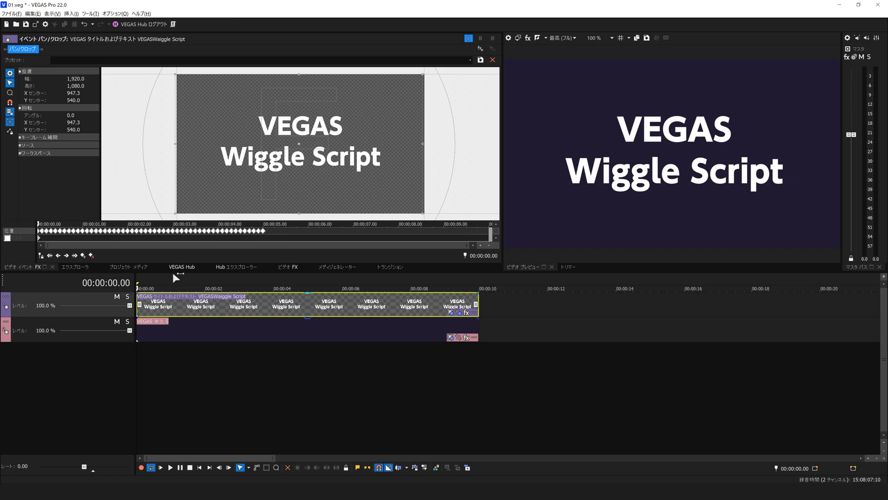
drag(265, 236, 121, 235)
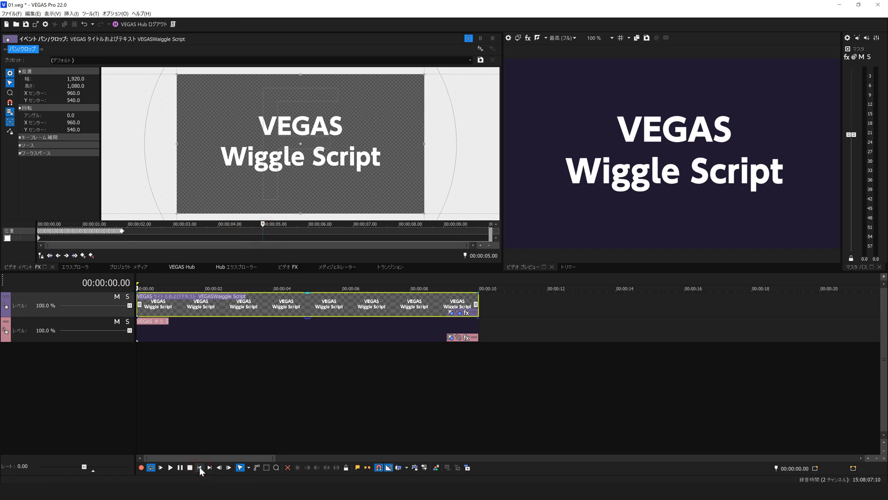
click(161, 467)
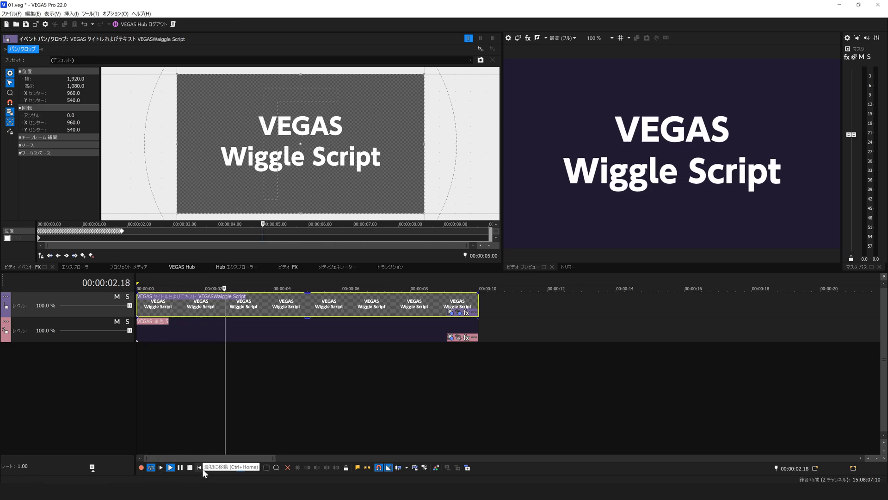
click(189, 468)
key(ctrl+z)
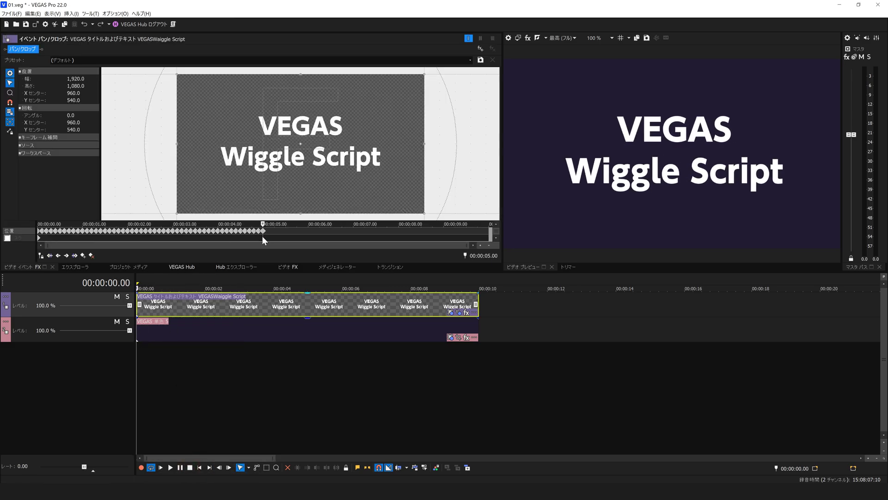
Step: Select all position keyframes, stretch them out to the end of the title event, and play the slower shake
click(268, 230)
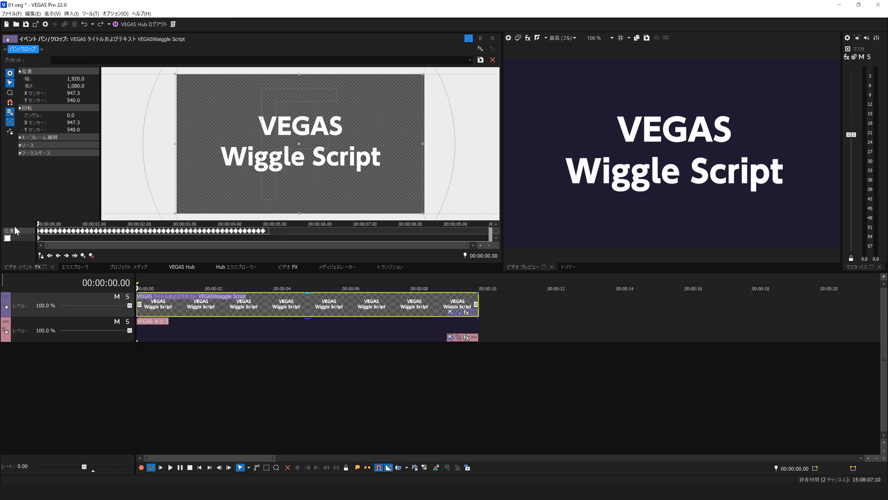
drag(265, 234, 511, 237)
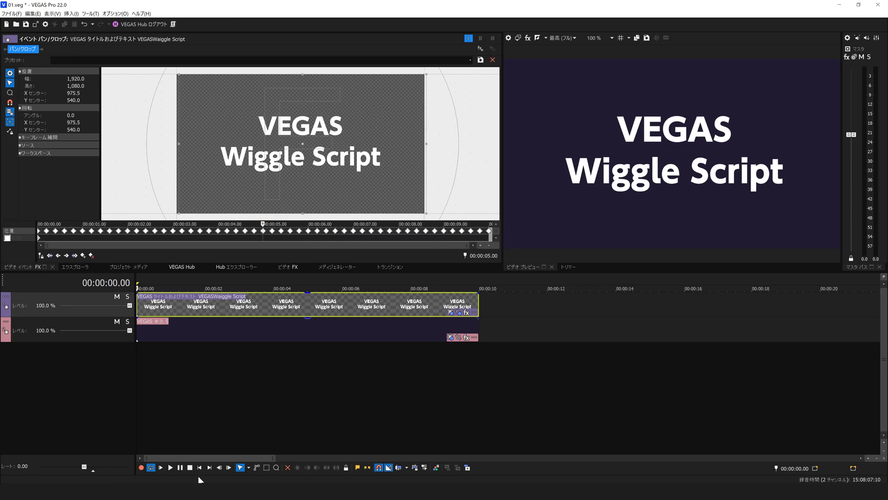
click(166, 469)
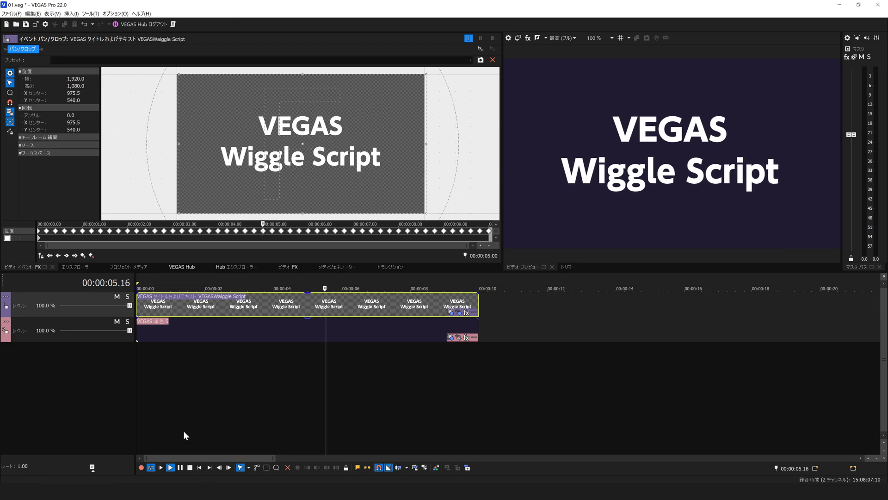
Step: Set the selected position keyframes to スムーズ (smooth) interpolation and make the title event's full length the loop region
right_click(255, 235)
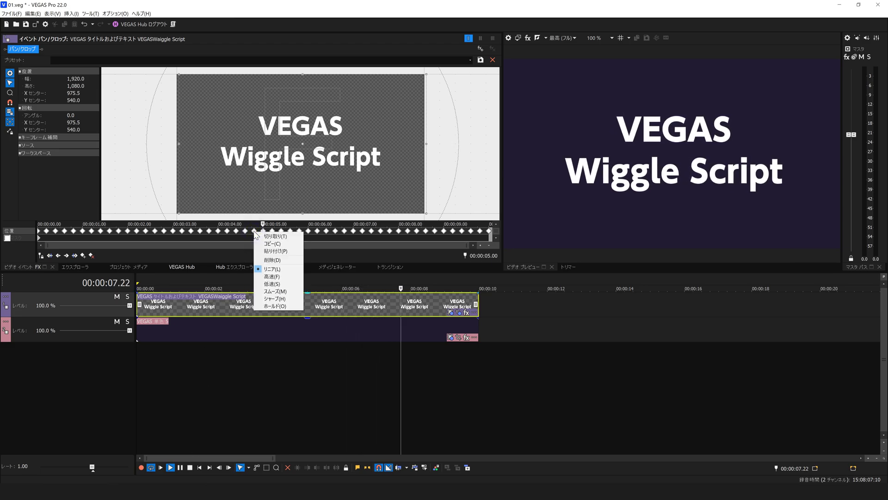
click(282, 292)
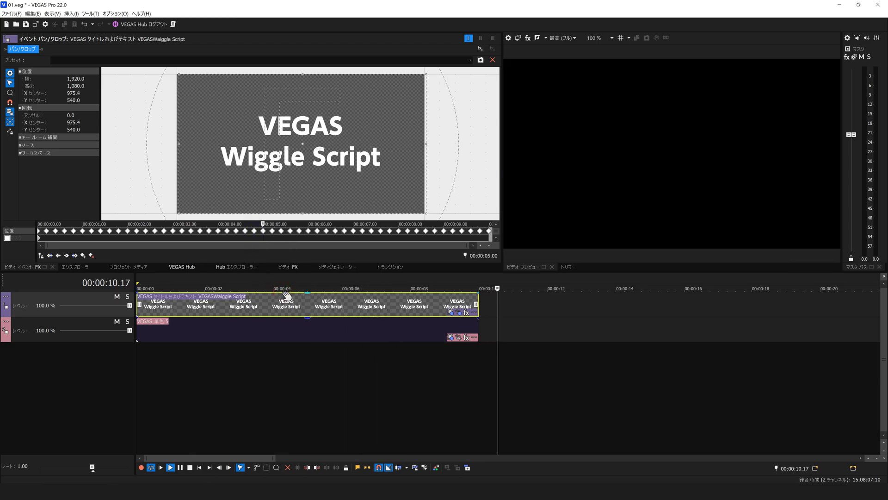
double_click(245, 310)
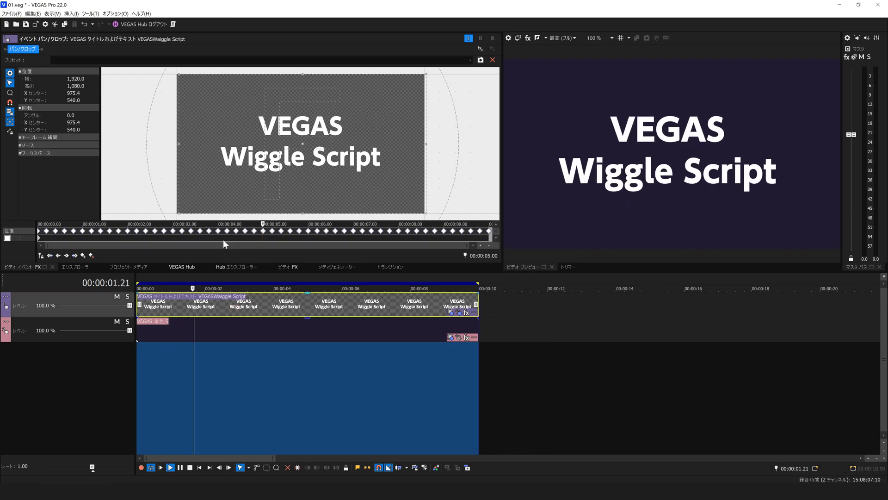
Step: Try ホールド (hold) interpolation on the position keyframes, switch them back to スムーズ (smooth), and stop playback
right_click(236, 237)
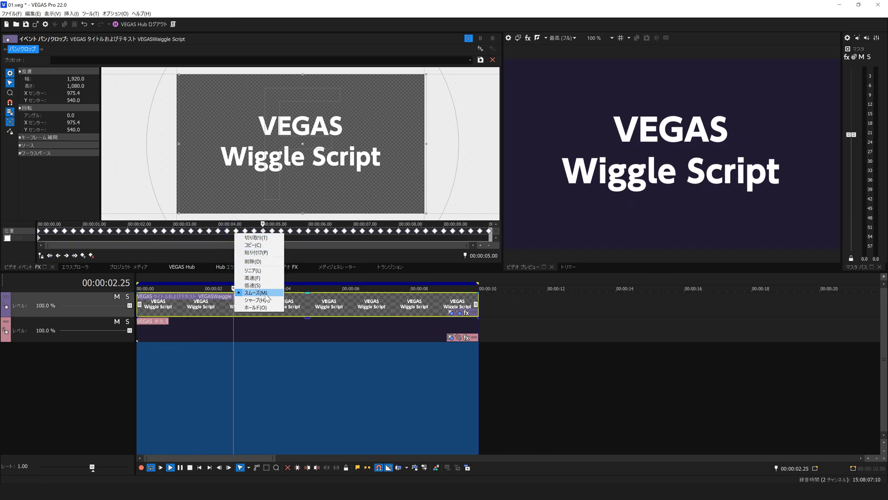
click(254, 307)
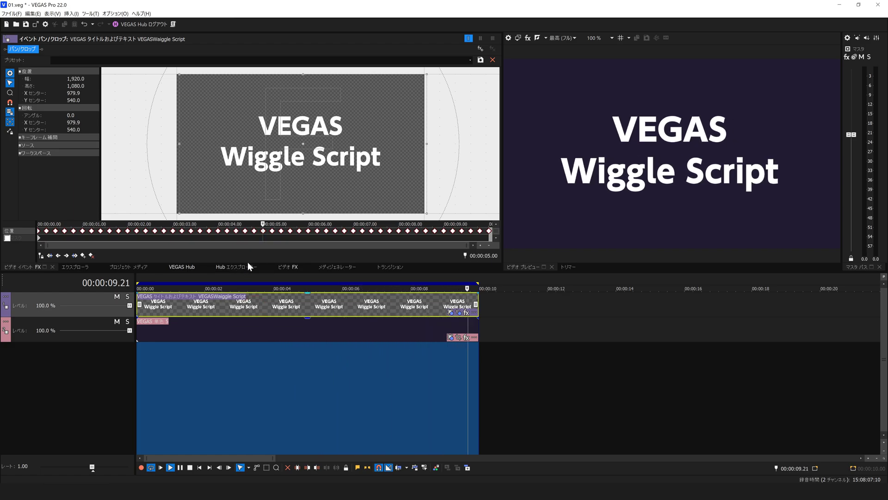
right_click(256, 231)
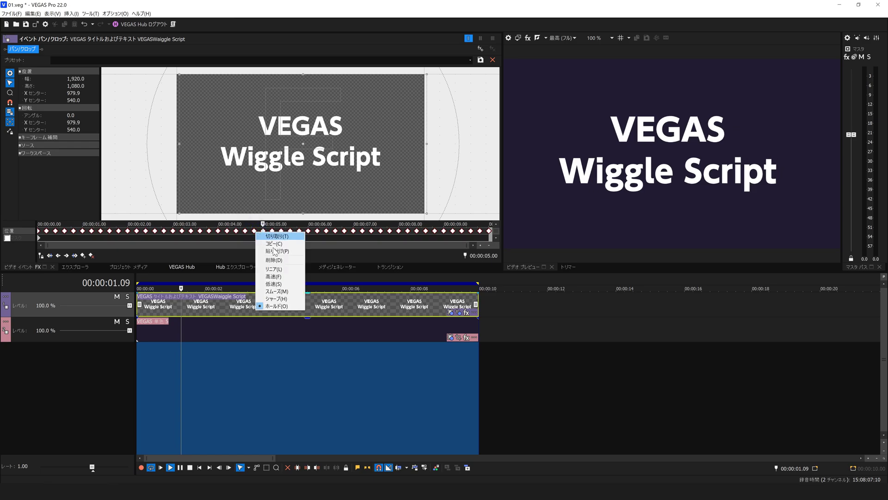
click(278, 296)
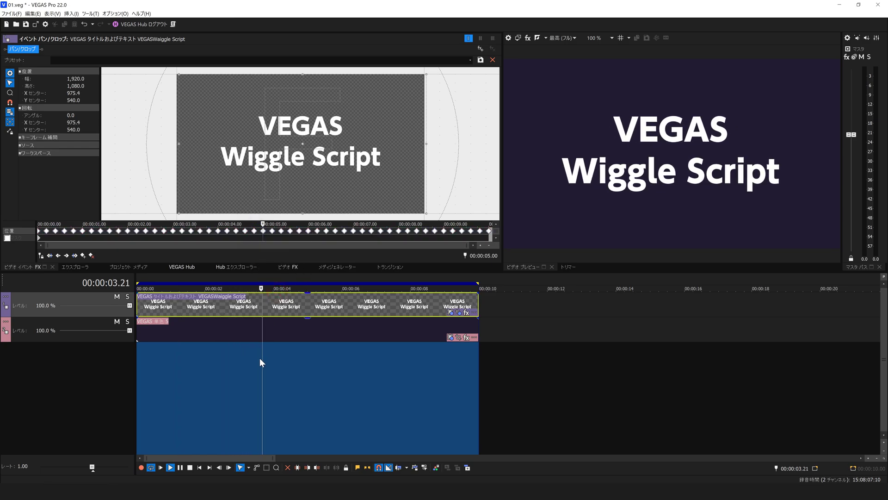
key(space)
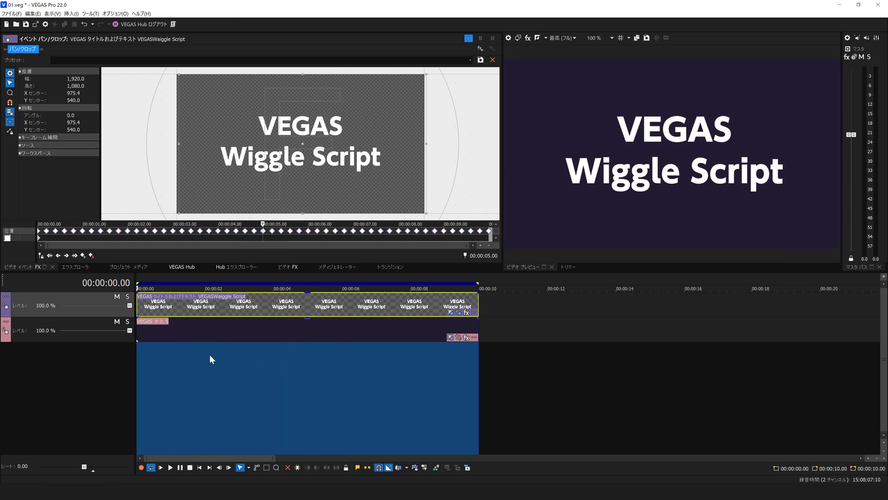
Step: Run the wiggle script again with a shake width of 10 pixels, a new period and duration, and type 両方, and play the result
click(173, 25)
drag(134, 97, 265, 211)
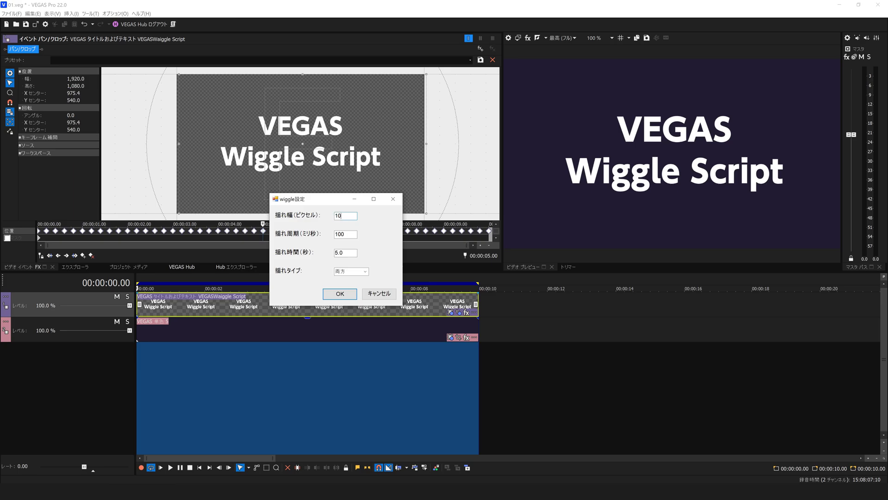
drag(349, 235, 245, 224)
drag(347, 253, 300, 237)
click(339, 293)
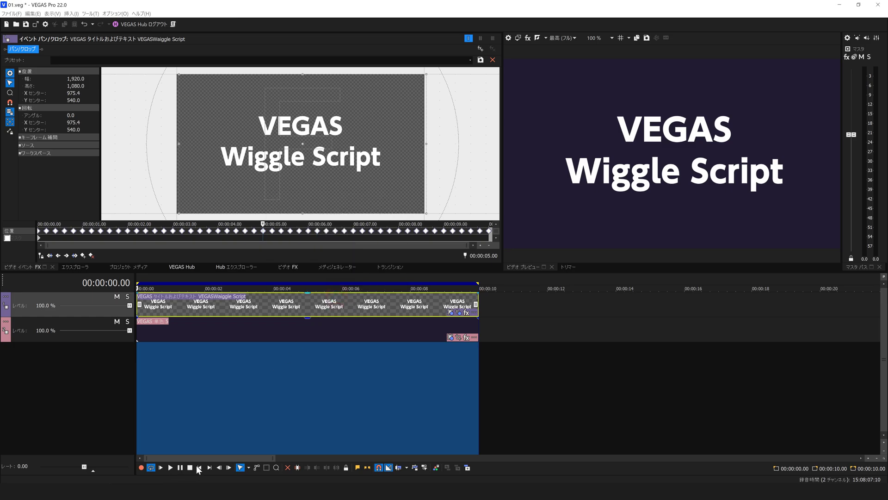
click(160, 467)
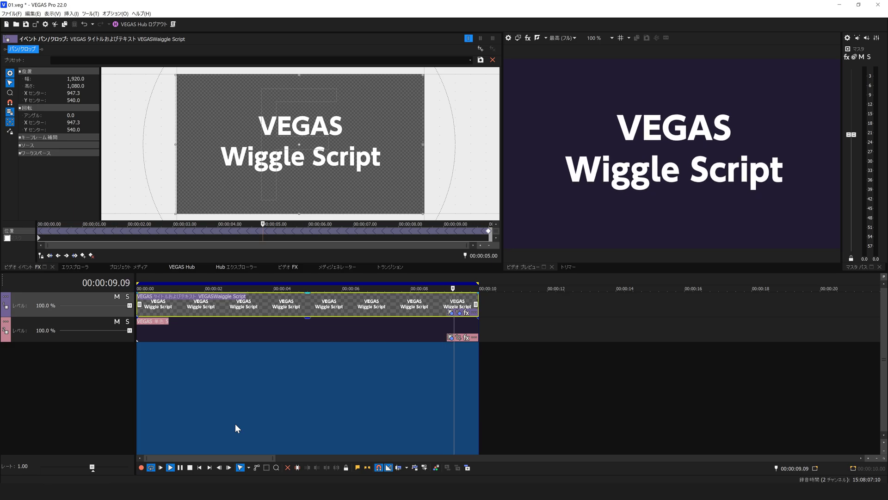
Step: Stop playback and search the VEGAS Hub stock media for "shape"
click(190, 468)
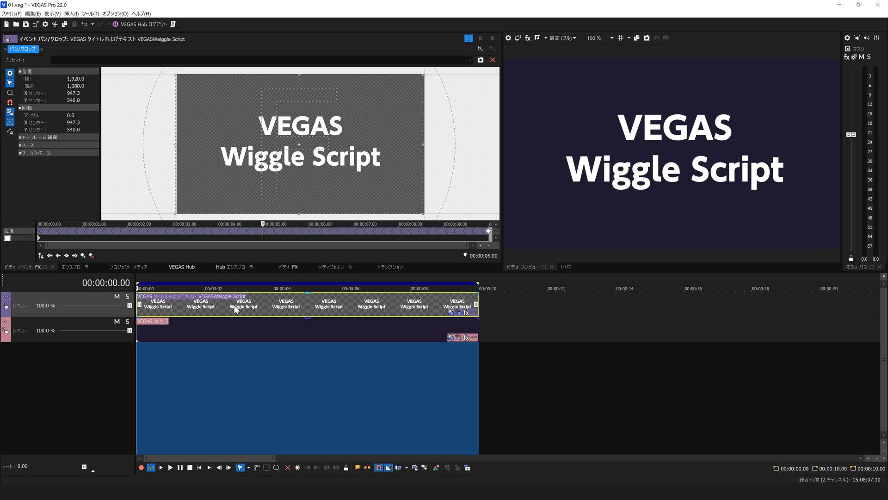
click(175, 268)
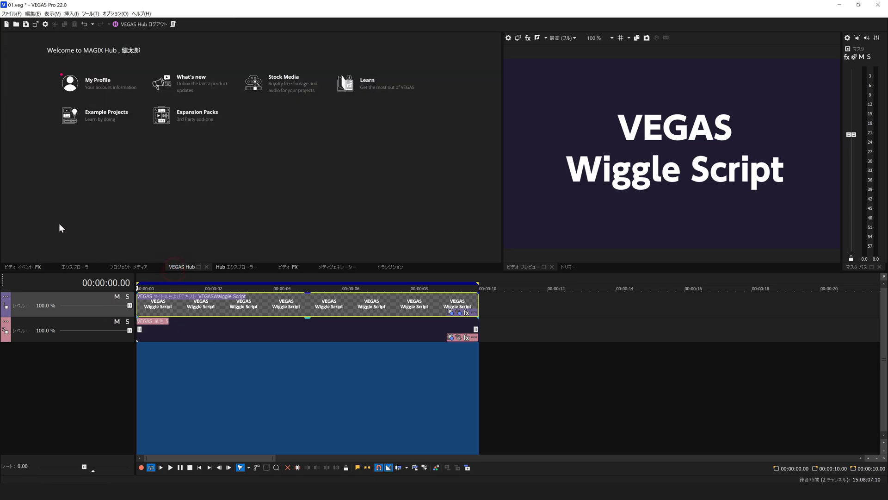
click(263, 94)
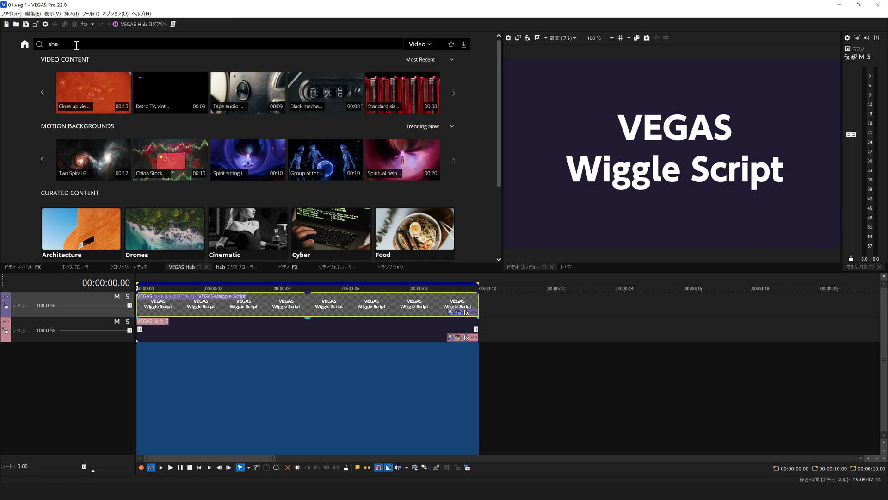
key(Return)
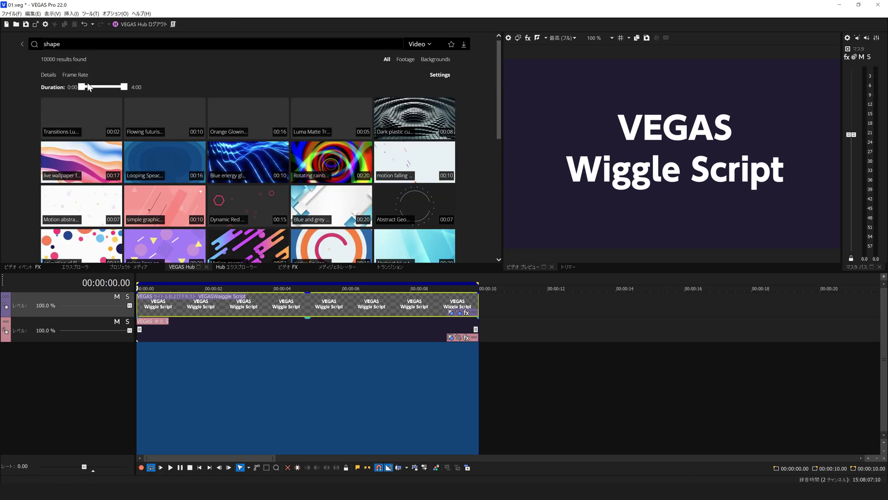
Step: Open the motion geometric colorful lines and dots clip and insert it on the timeline as MP4 2160p
mouse_move(500, 60)
mouse_down()
mouse_move(503, 84)
mouse_move(499, 76)
mouse_up()
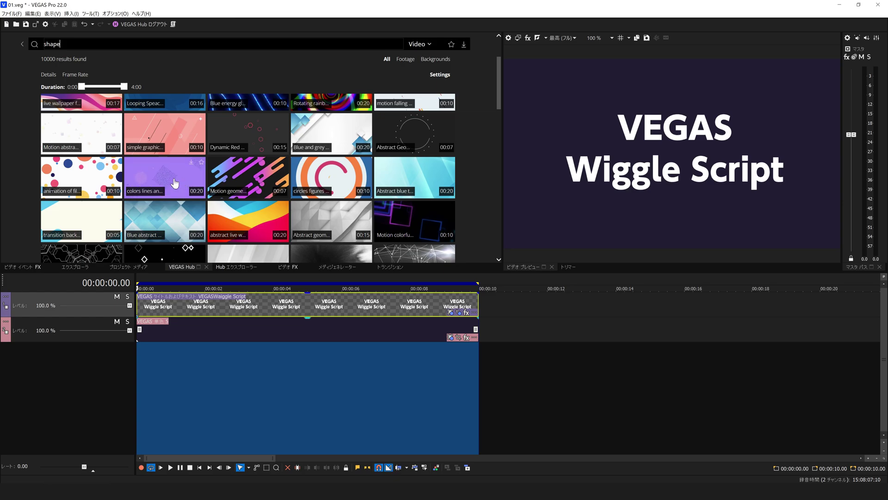
click(241, 176)
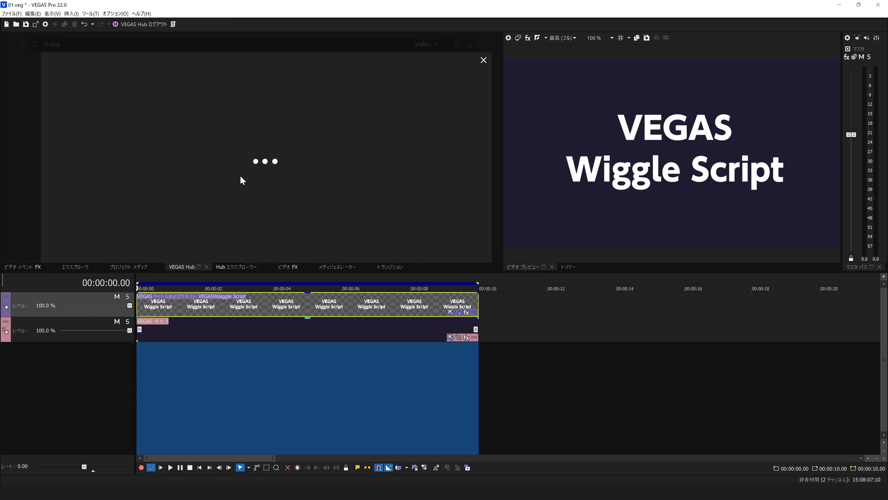
click(373, 67)
click(374, 69)
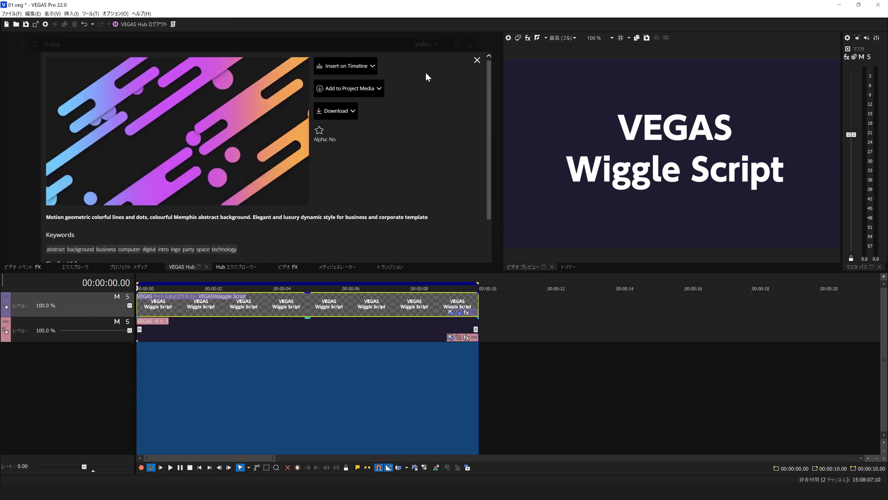
click(361, 66)
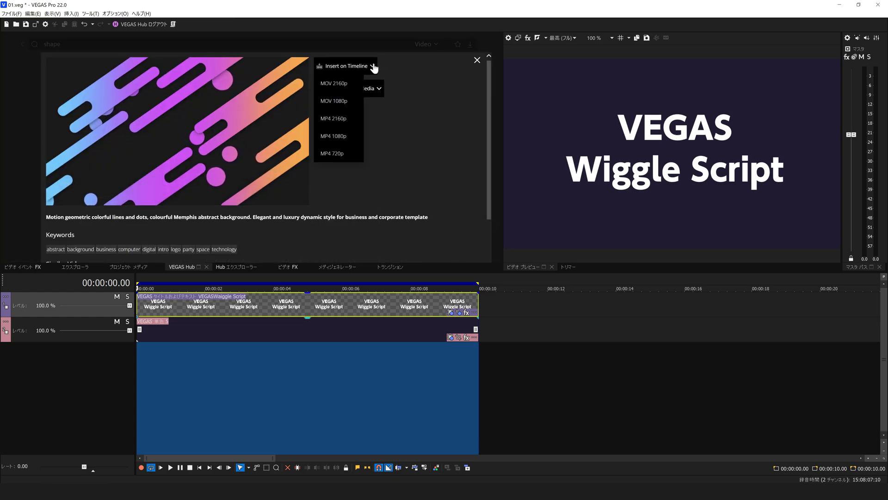
click(333, 119)
drag(291, 286, 230, 418)
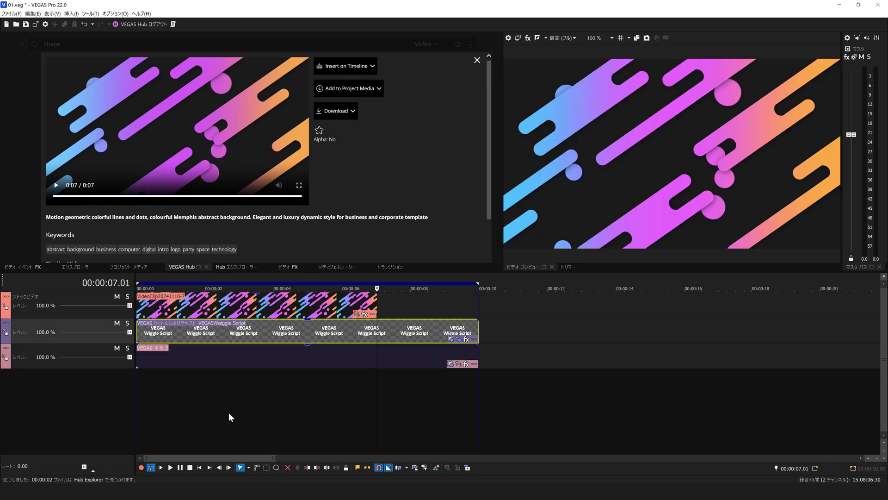
Step: Move the stock video track below the title track and make its clip's full length the loop region
drag(48, 304, 54, 338)
double_click(209, 335)
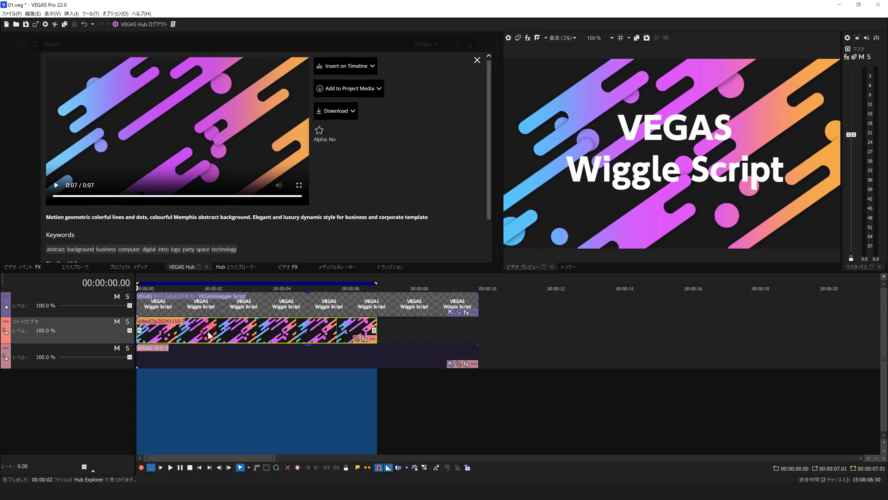
Step: Change the stock video track's composite mode so it blends with the solid background, and play the result from the start
click(6, 324)
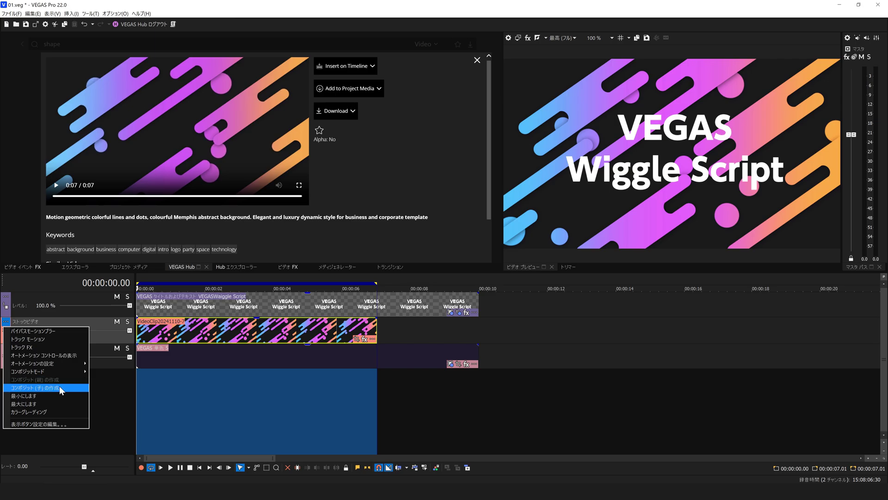
mouse_move(60, 371)
click(126, 331)
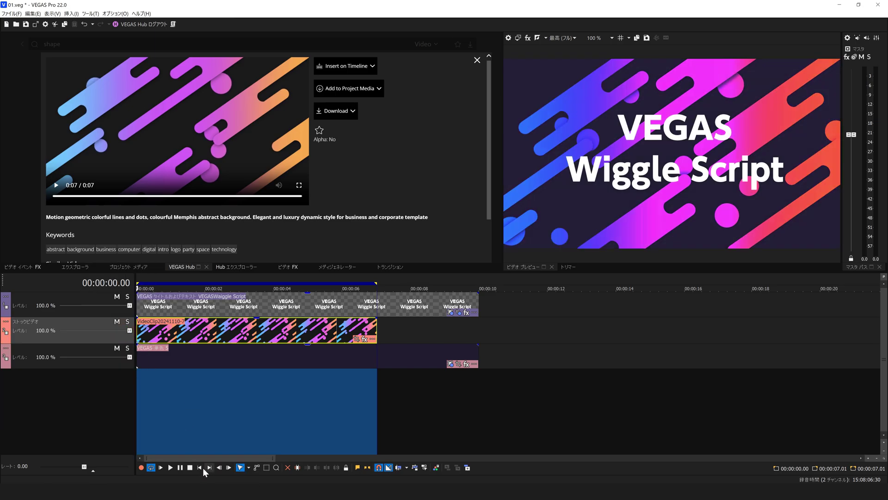
click(199, 467)
key(space)
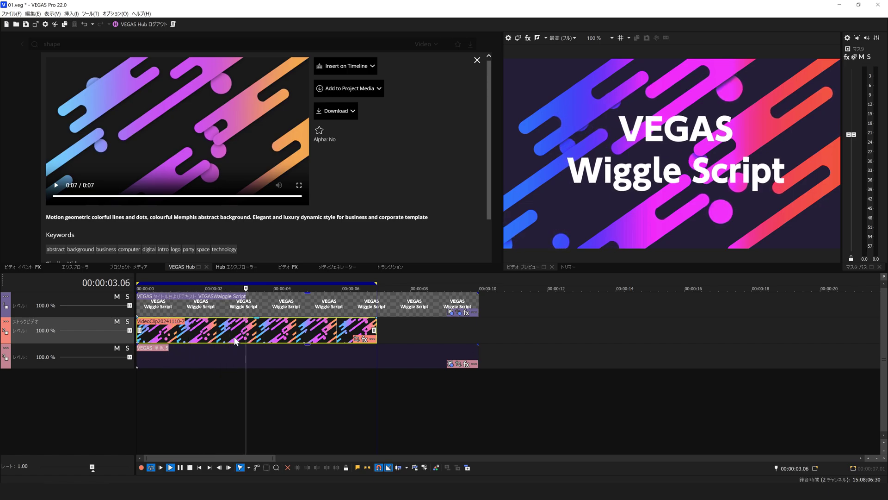
key(space)
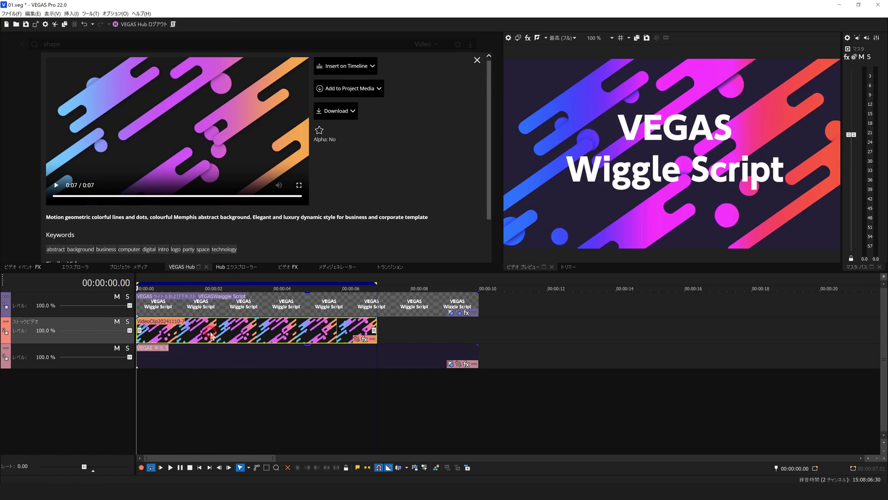
Step: Run the wiggle script on the stock video clip with a new shake width, period and duration, and type 両方
click(210, 336)
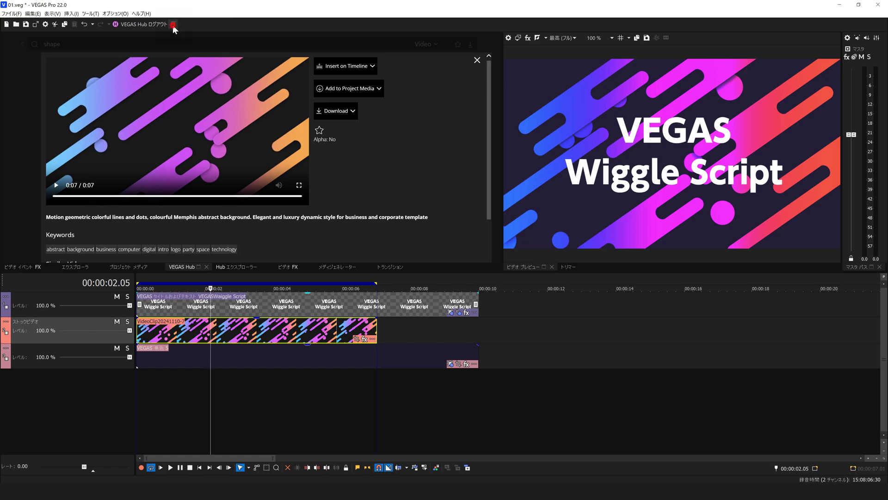
click(173, 26)
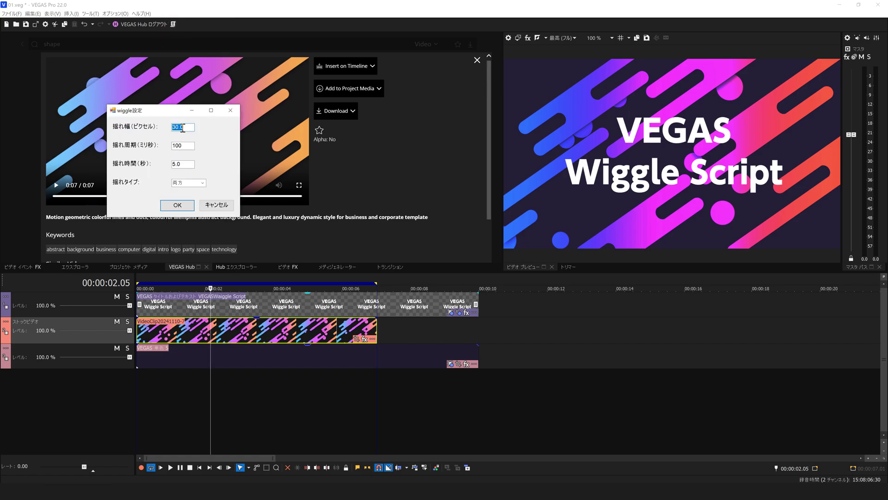
drag(186, 126, 112, 123)
drag(185, 146, 129, 139)
drag(185, 164, 160, 156)
click(170, 205)
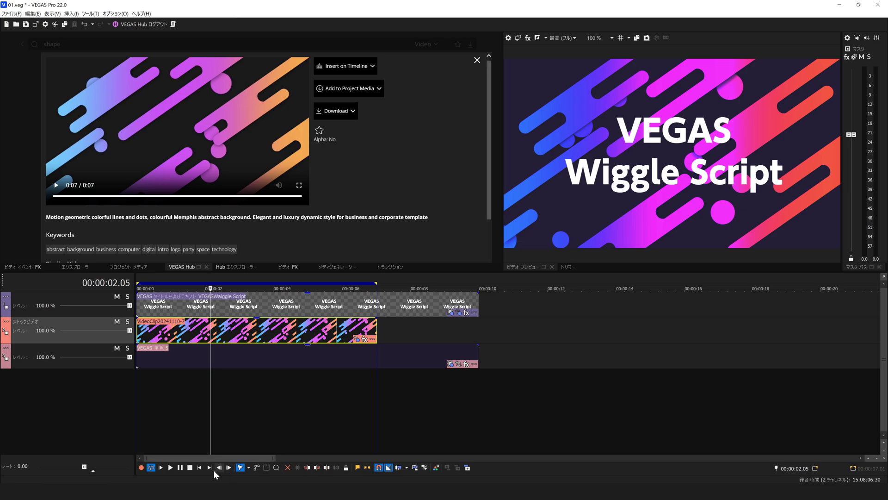
Step: Open the stock clip's pan/crop keyframes, play the shake, and scrub the timeline between 3 and 4 seconds to check the frame edges
click(356, 339)
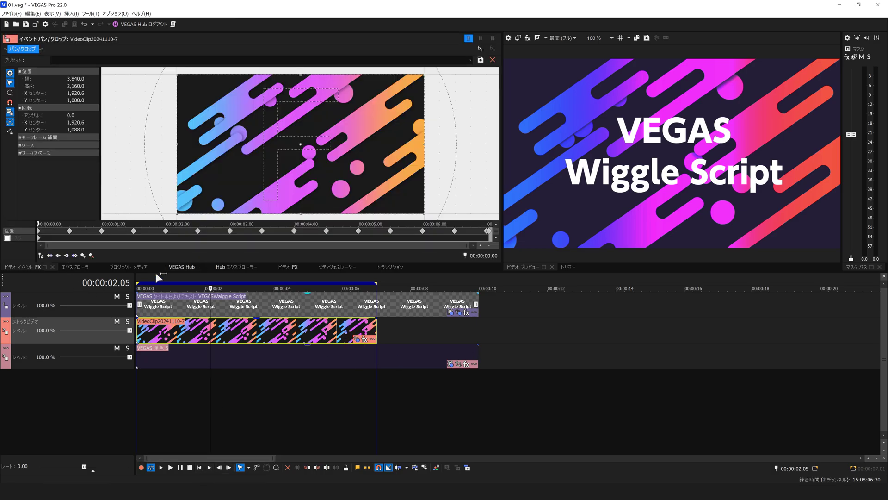
click(161, 466)
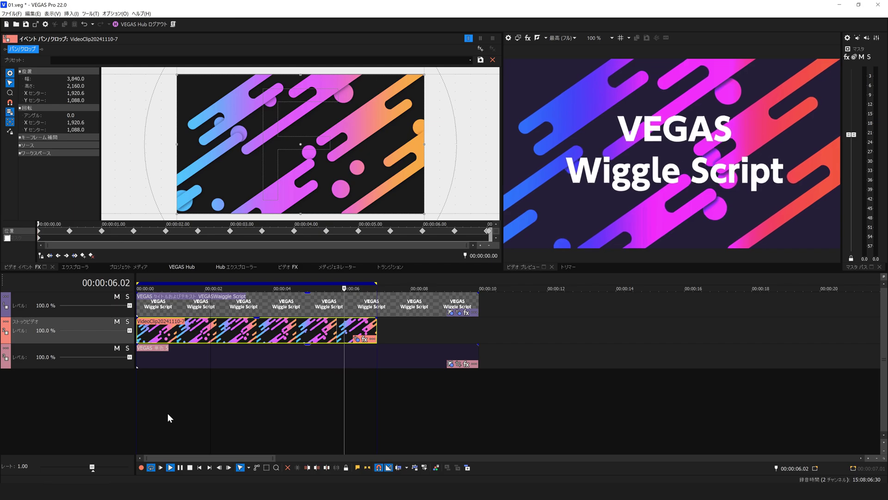
click(240, 384)
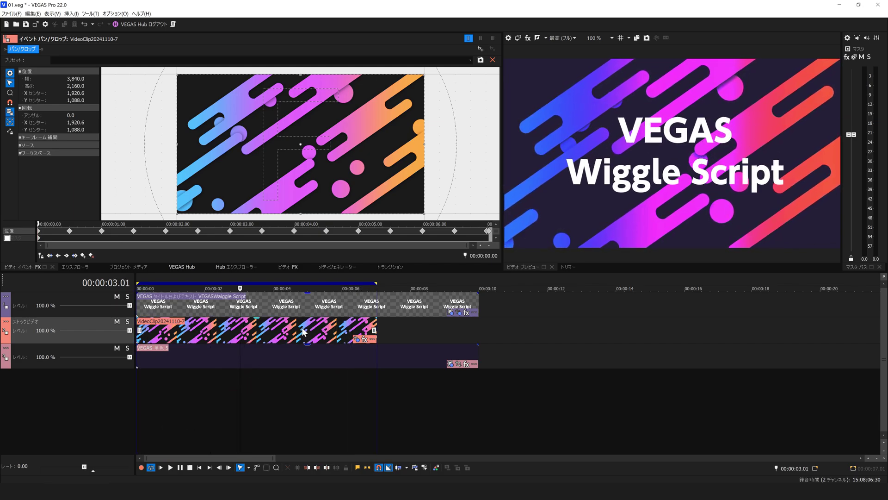
click(248, 396)
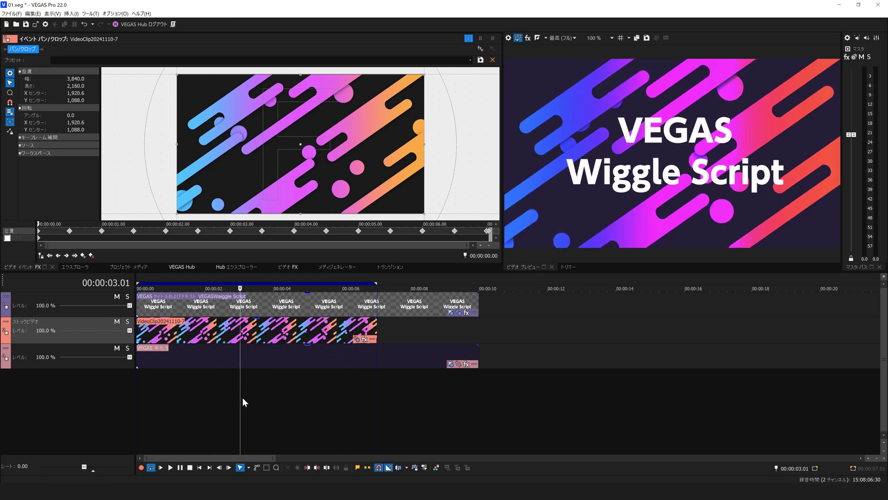
drag(251, 396, 275, 398)
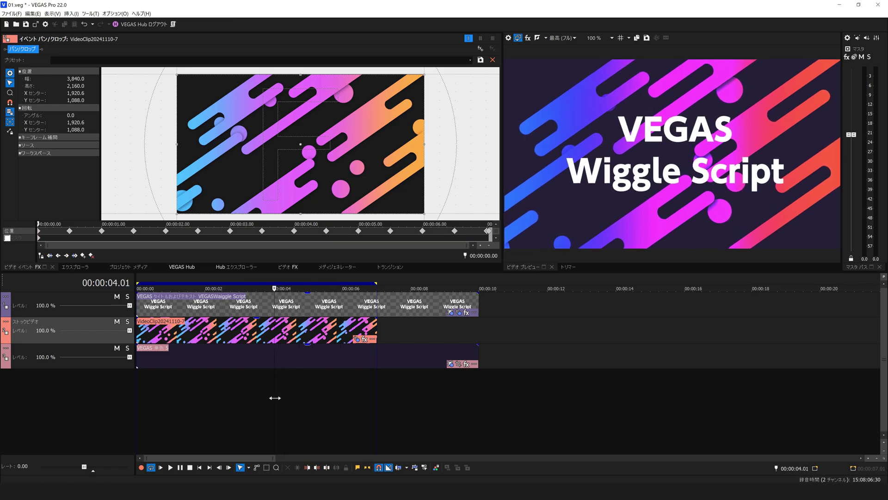
Step: Enlarge the stock video track with track motion to about 2,097 × 1,179 and play the result
click(6, 322)
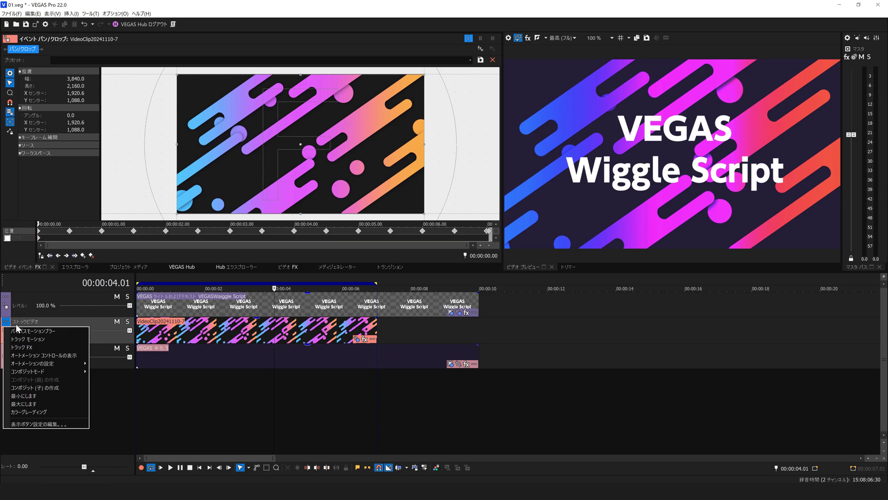
click(44, 340)
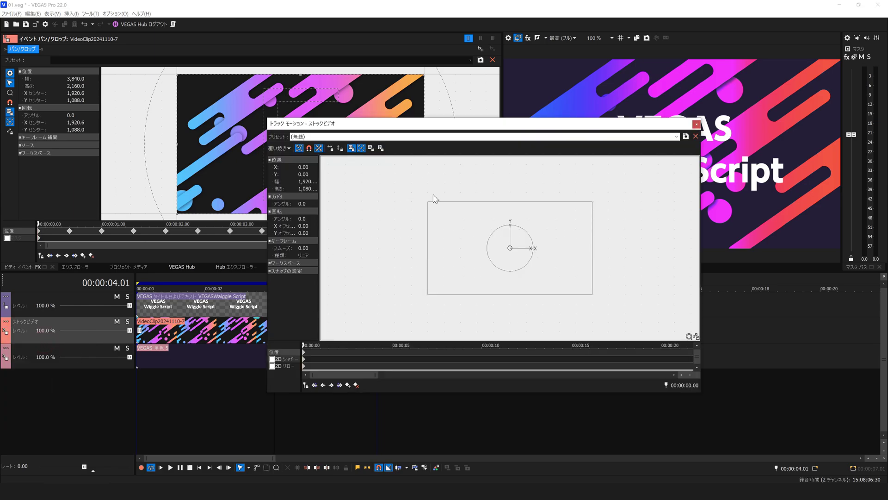
drag(428, 202, 420, 197)
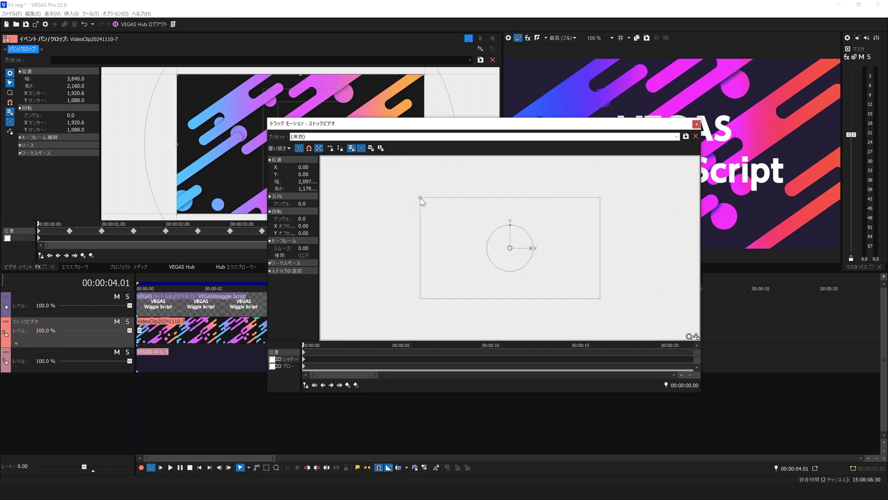
click(697, 124)
click(161, 467)
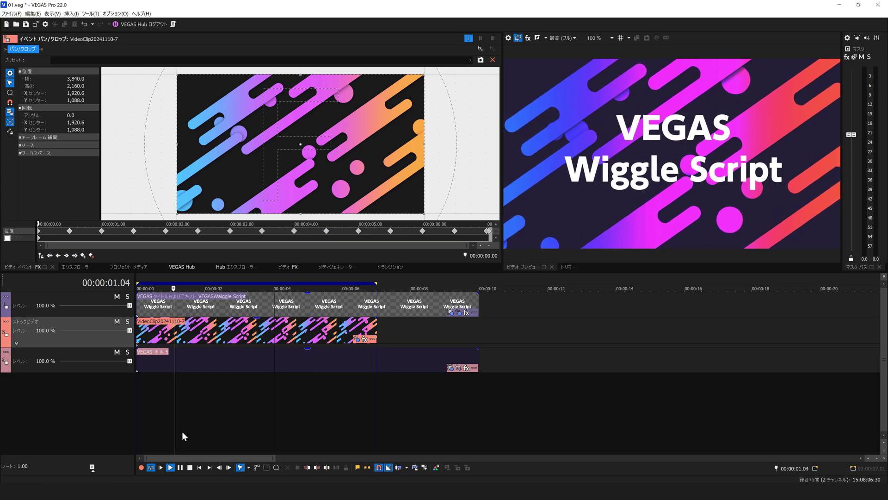
key(space)
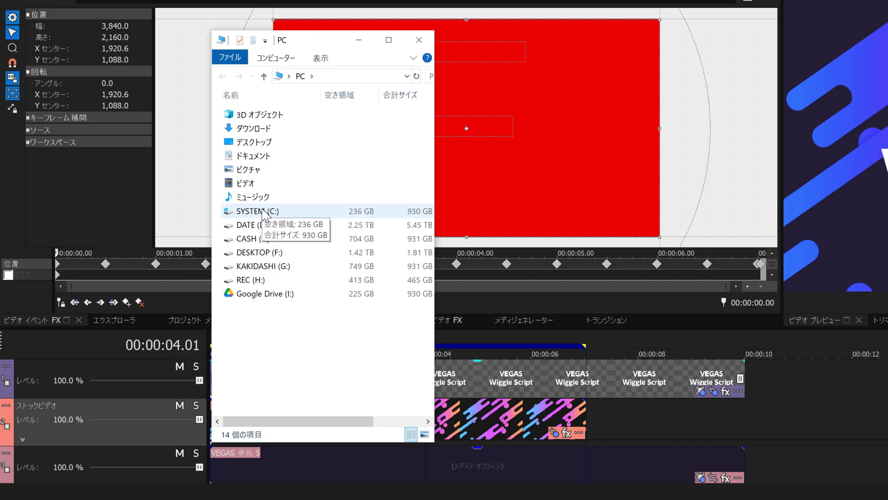
Step: In File Explorer, open the Script Menu folder under C:, ProgramData, VEGAS Pro, 22.0
double_click(262, 211)
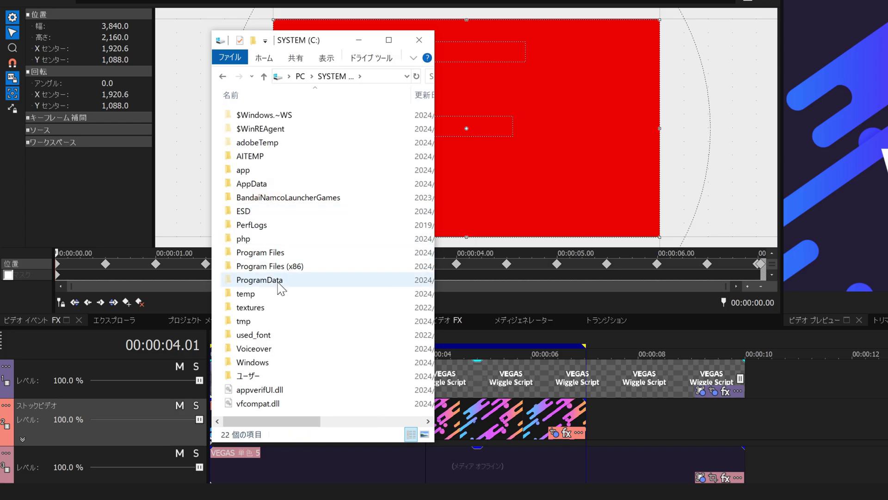
double_click(277, 281)
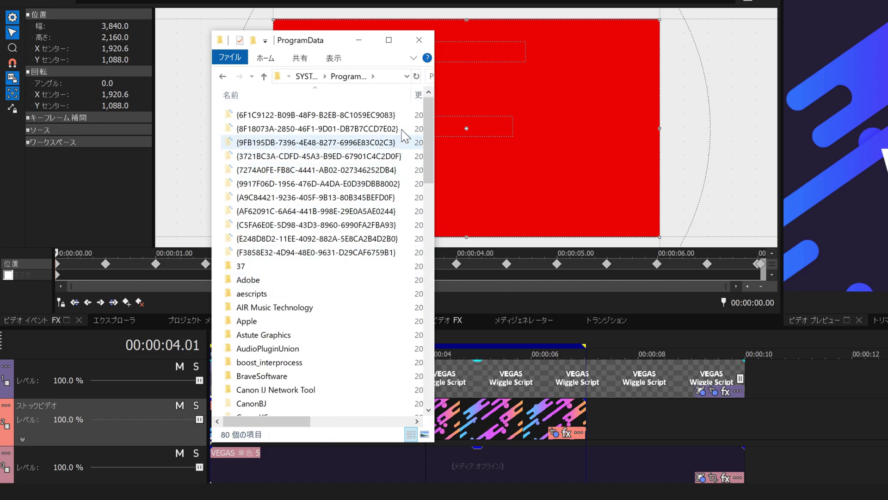
scroll(305, 285, down, 15)
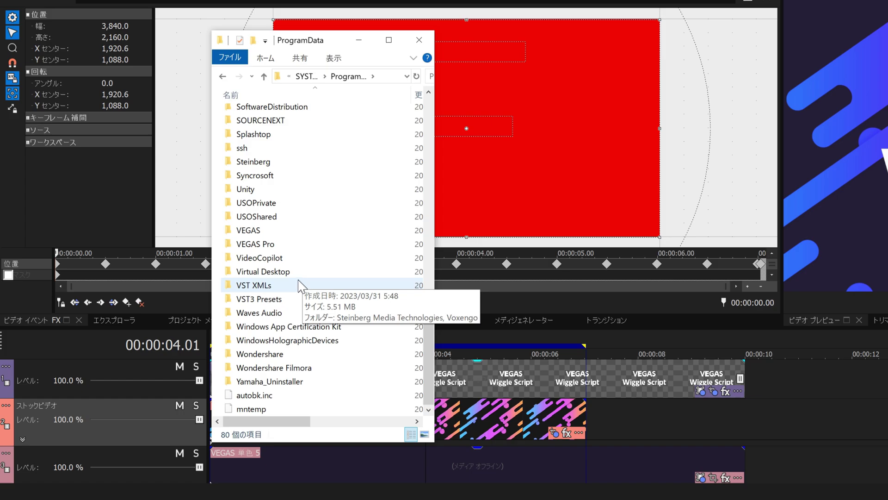
double_click(267, 244)
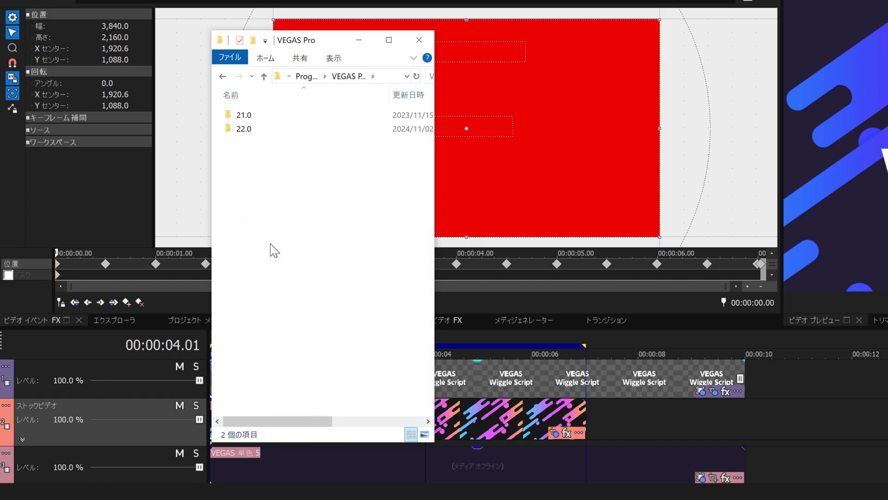
double_click(245, 131)
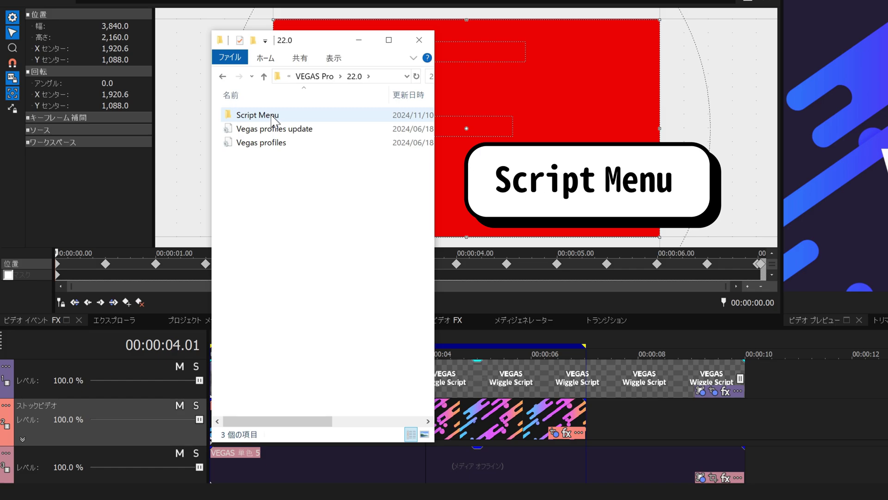
click(271, 117)
double_click(258, 114)
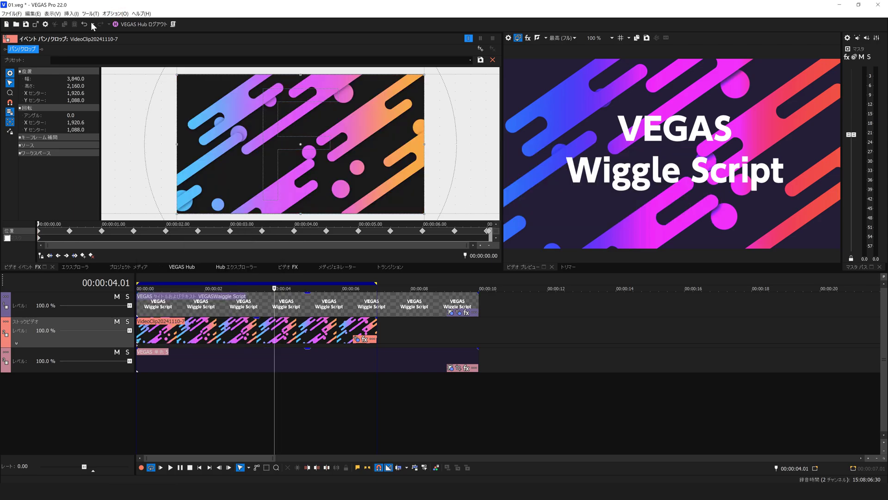
Step: Find the wiggle script in the list of installed scripts
click(88, 13)
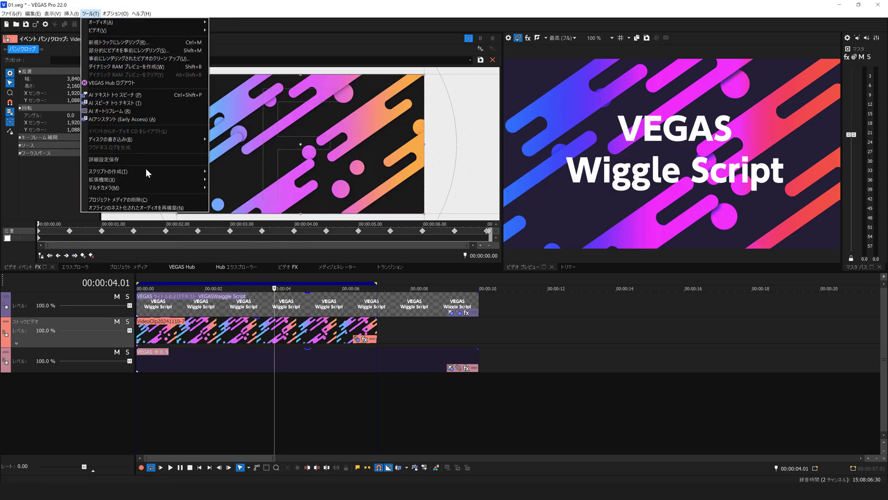
mouse_move(145, 169)
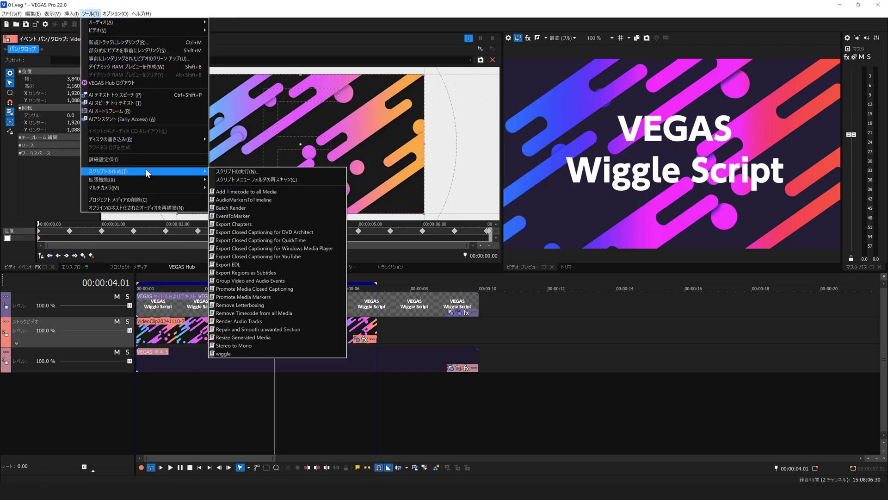
click(248, 353)
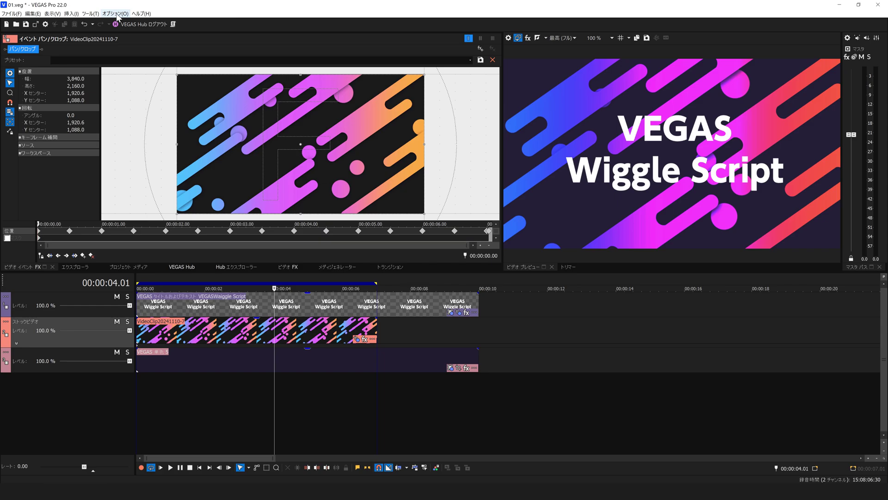
Step: Open the main toolbar customization and remove the wiggle script from the current toolbar items
click(116, 13)
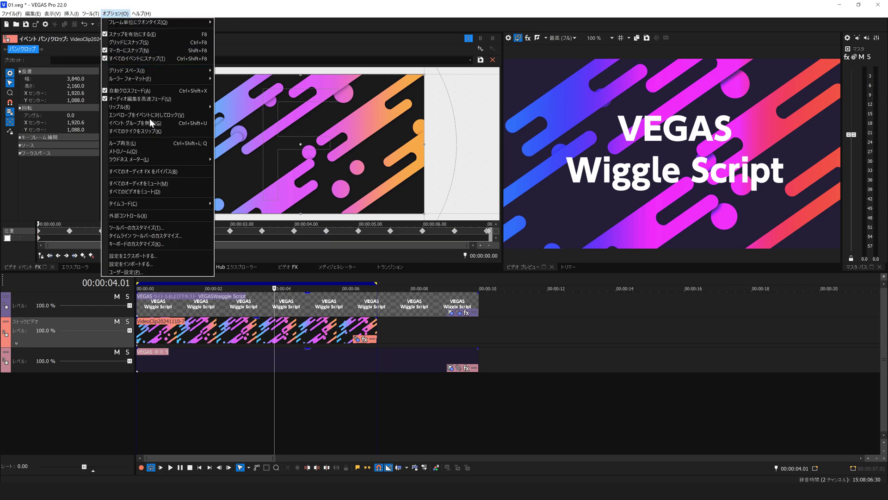
click(156, 229)
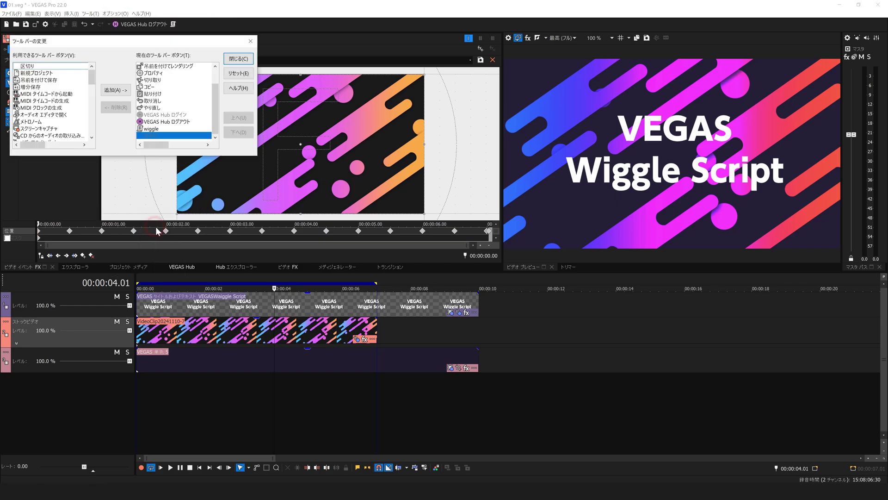
drag(132, 43, 334, 192)
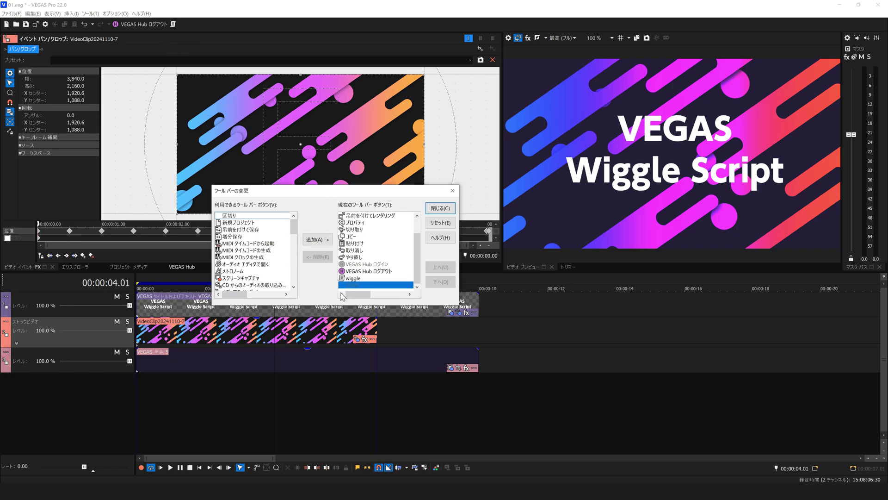
click(358, 279)
click(318, 256)
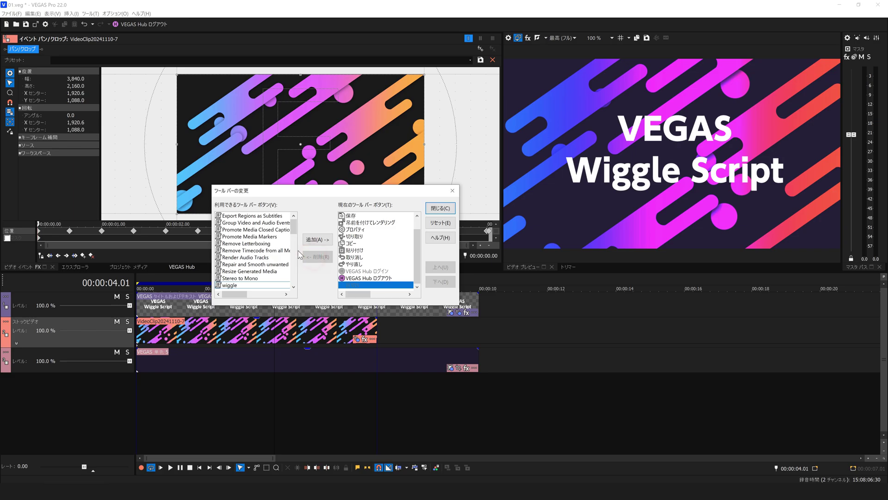
Step: Add the wiggle script from the available items to the main toolbar and finish the customization
mouse_move(294, 276)
mouse_down()
mouse_move(295, 219)
mouse_move(303, 284)
mouse_up()
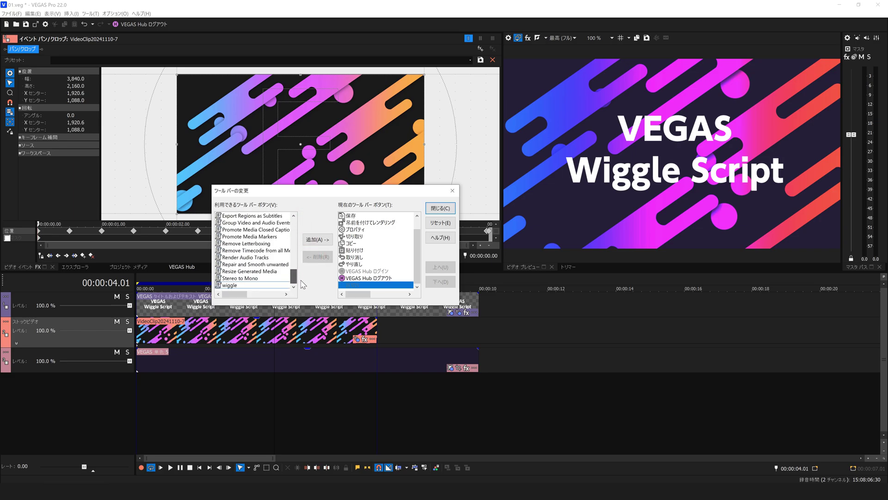
click(231, 285)
click(318, 239)
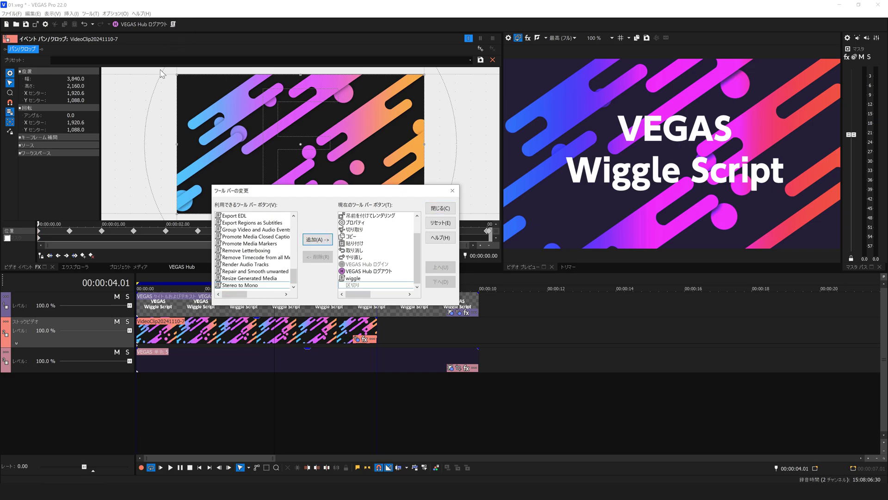
click(439, 209)
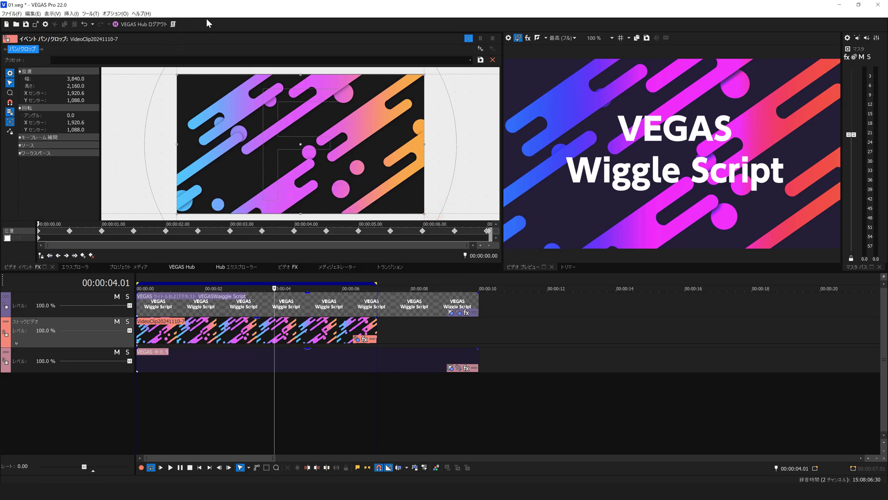
Step: Launch the wiggle script from the main toolbar and move its dialog to the middle of the workspace
click(173, 25)
drag(54, 39, 275, 180)
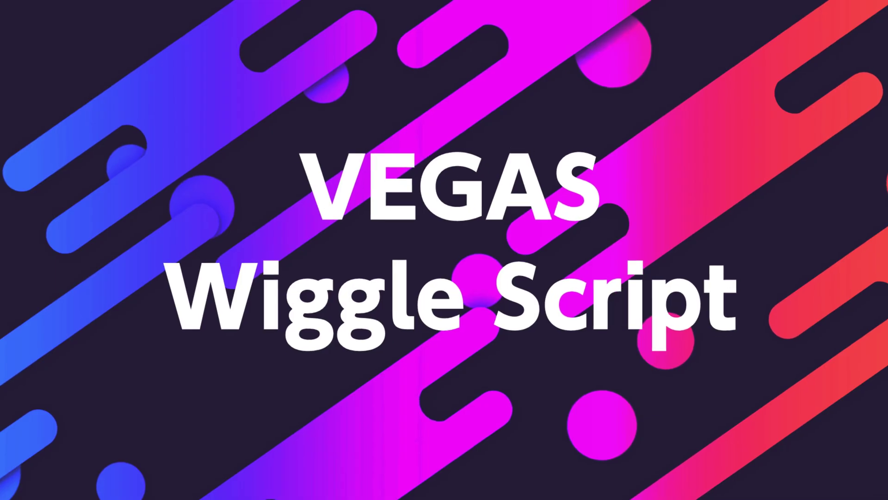